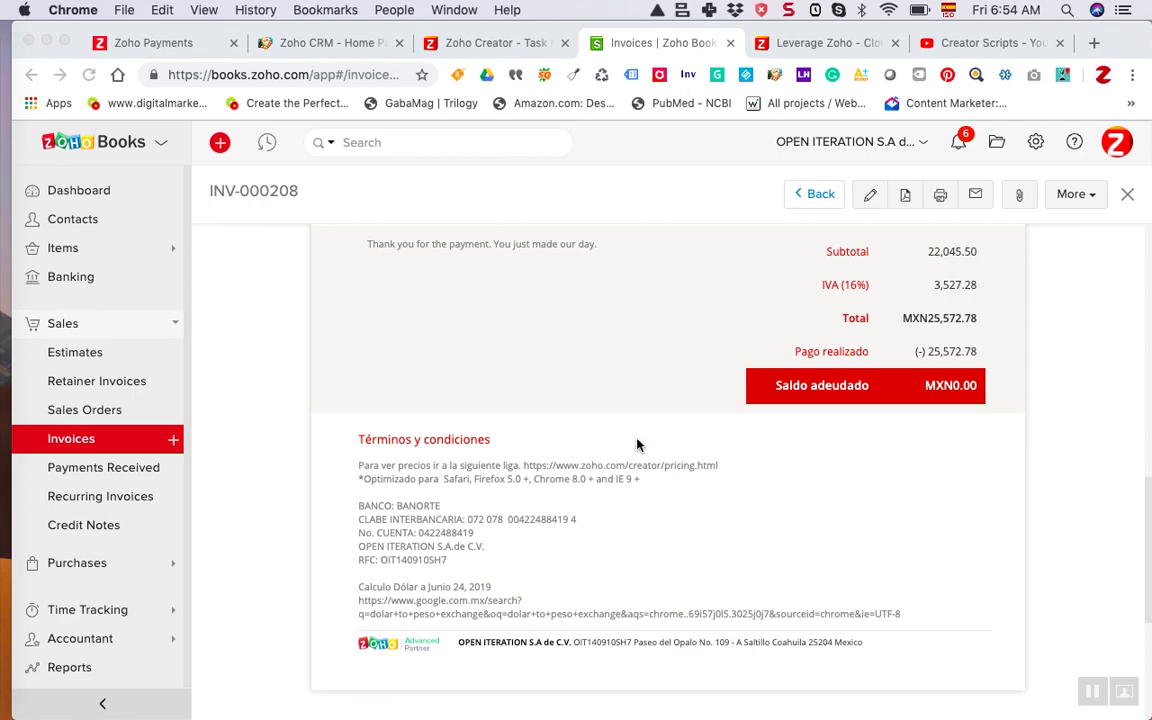
- Review the invoice's line item and totals section, highlighting the Total amount
scroll(637, 445, "up", 5)
scroll(637, 445, "up", 3)
scroll(637, 445, "down", 3)
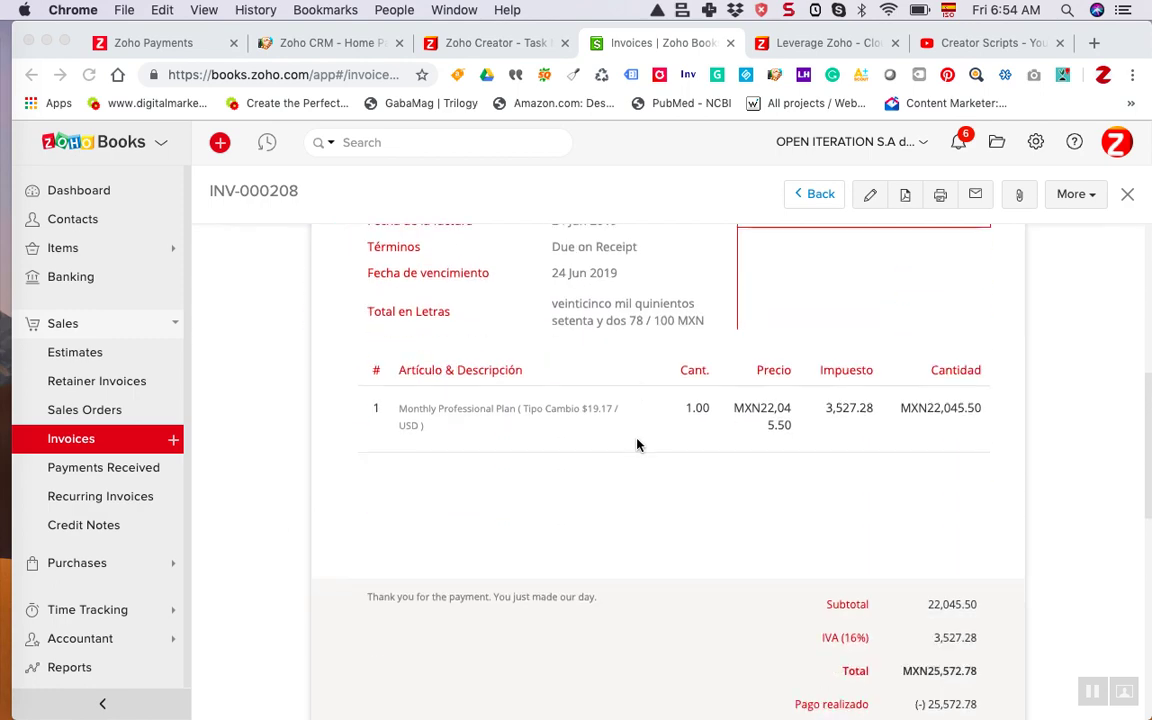
scroll(637, 445, "down", 3)
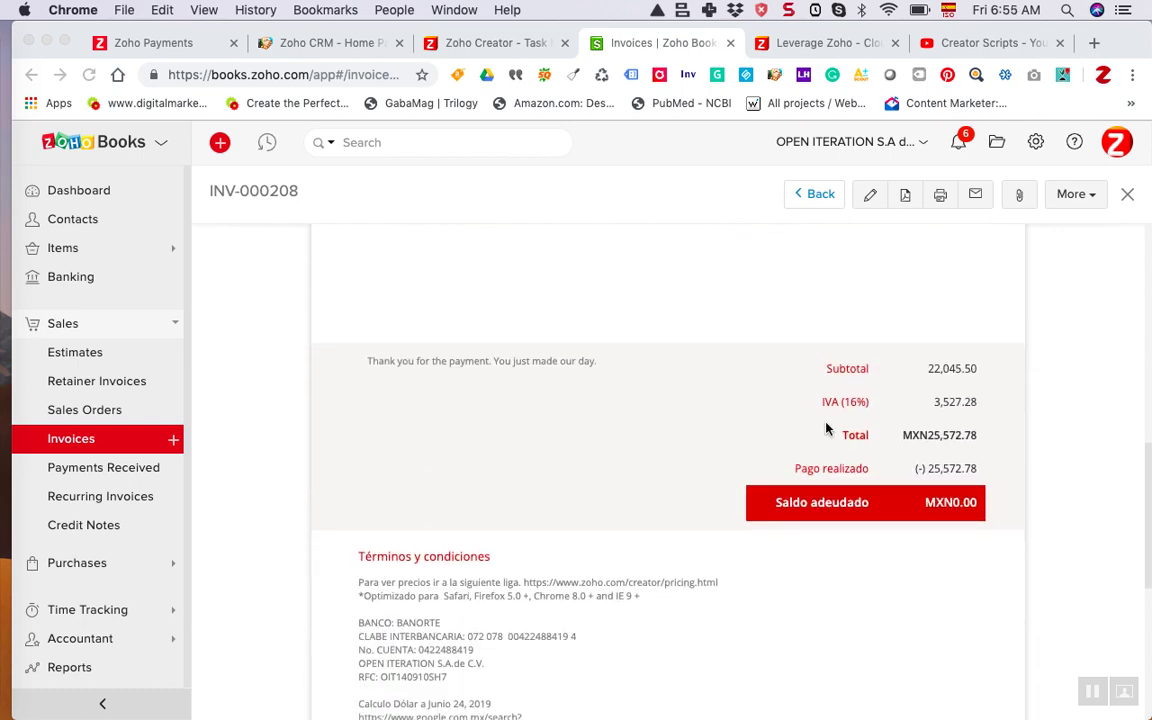
left_click(902, 437)
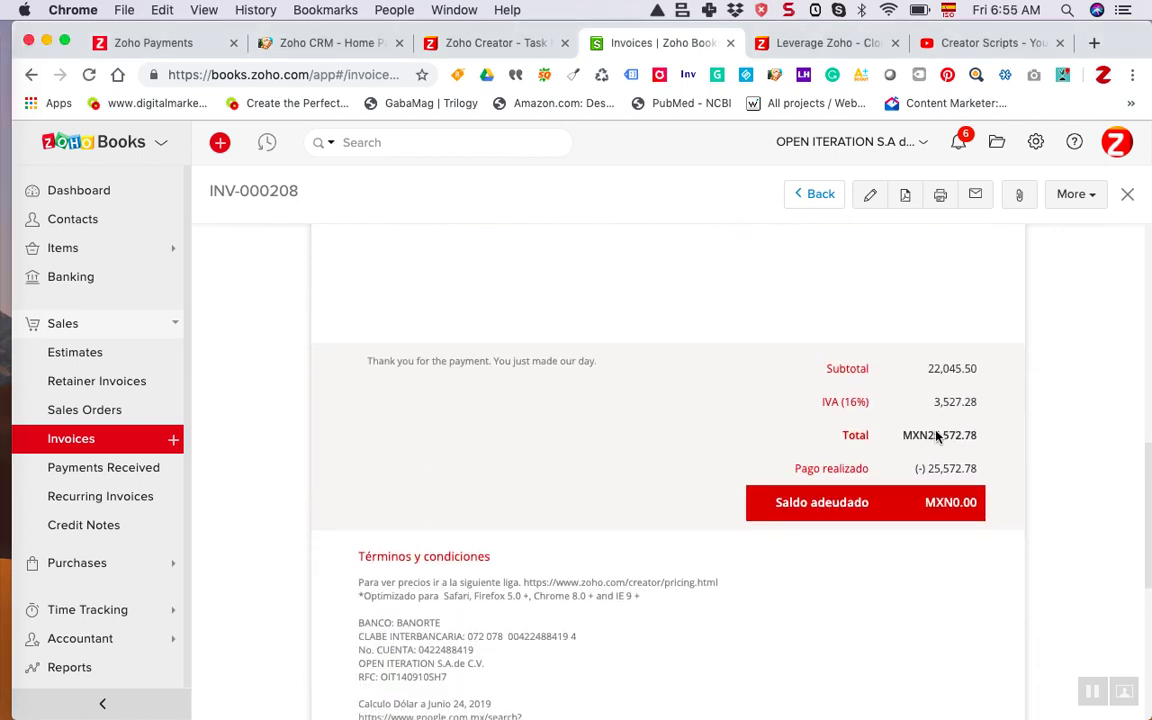
left_click_drag(903, 437, 973, 437)
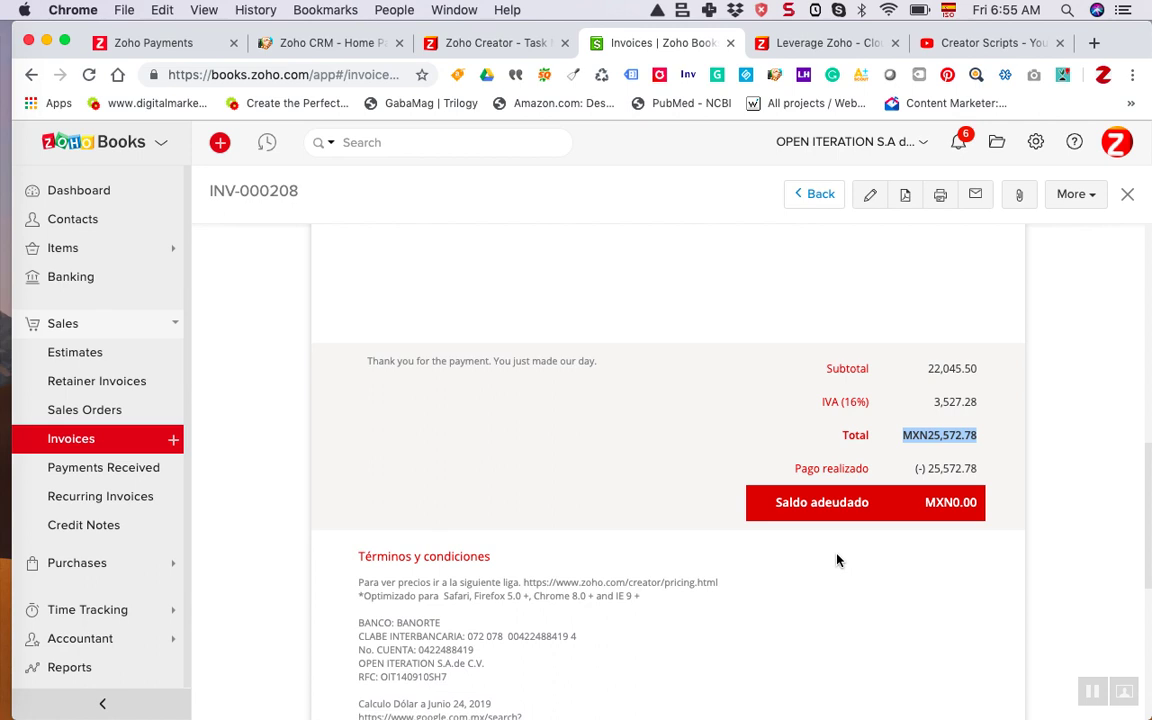
- Locate the Total en Letras field in the invoice details and highlight its label and the amount written in words
scroll(838, 560, "up", 5)
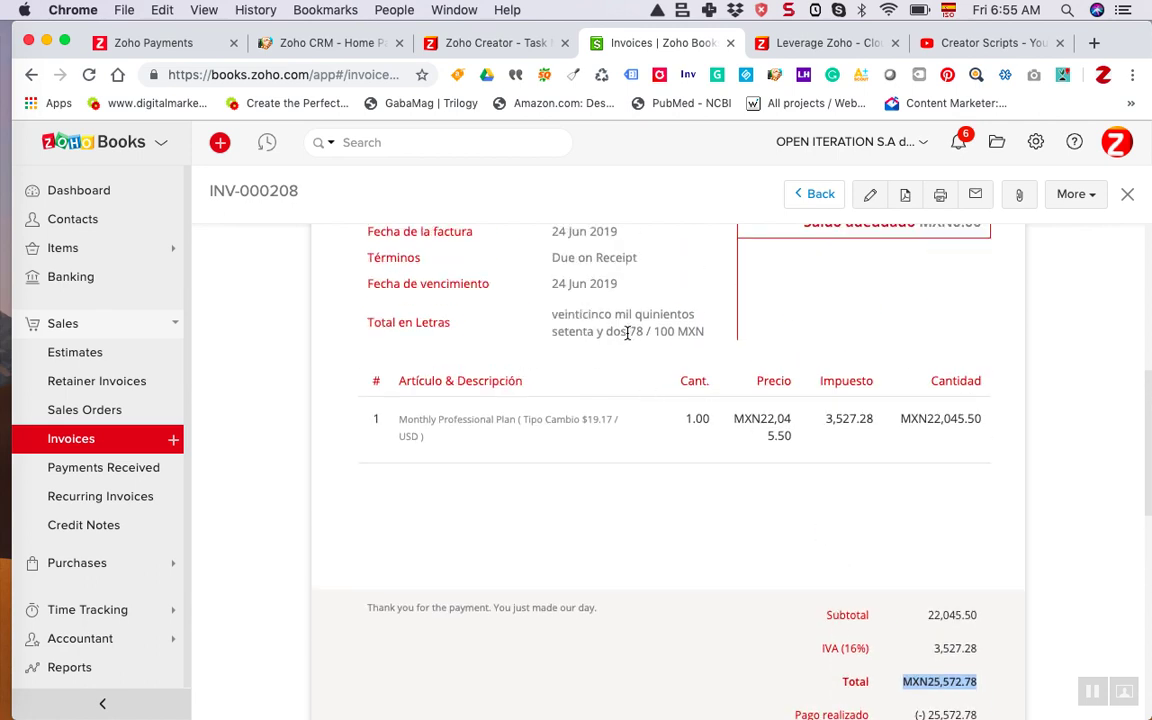
left_click_drag(627, 331, 706, 331)
left_click(557, 318)
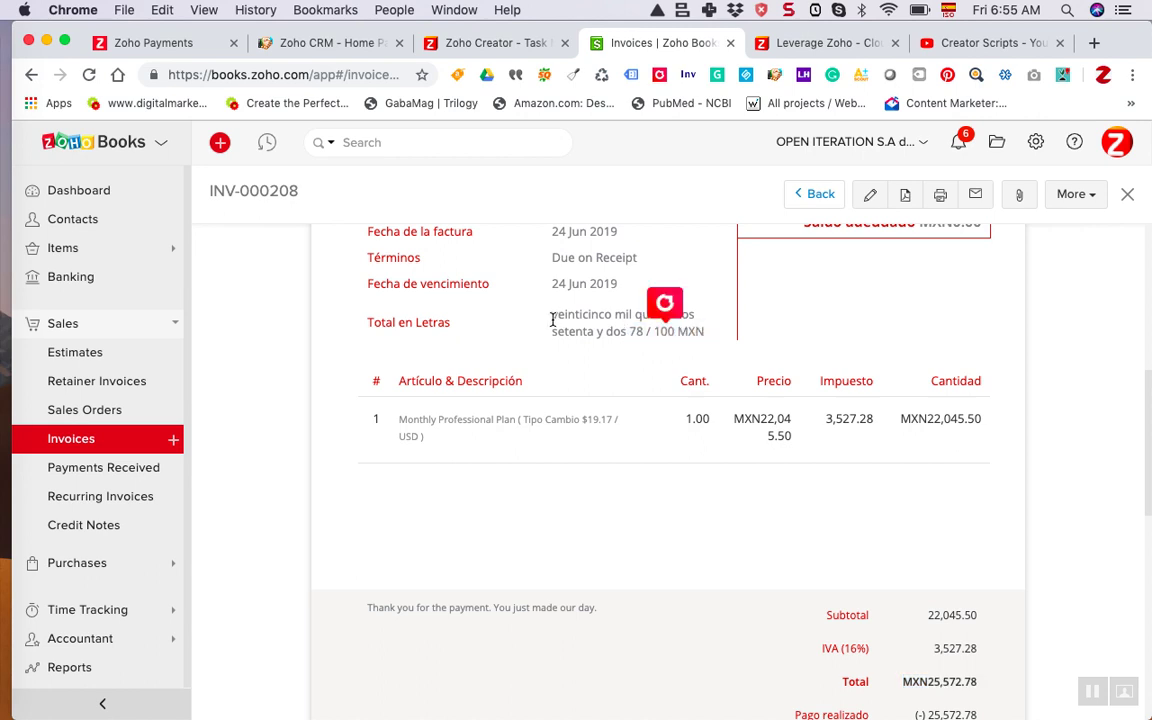
left_click_drag(367, 322, 451, 330)
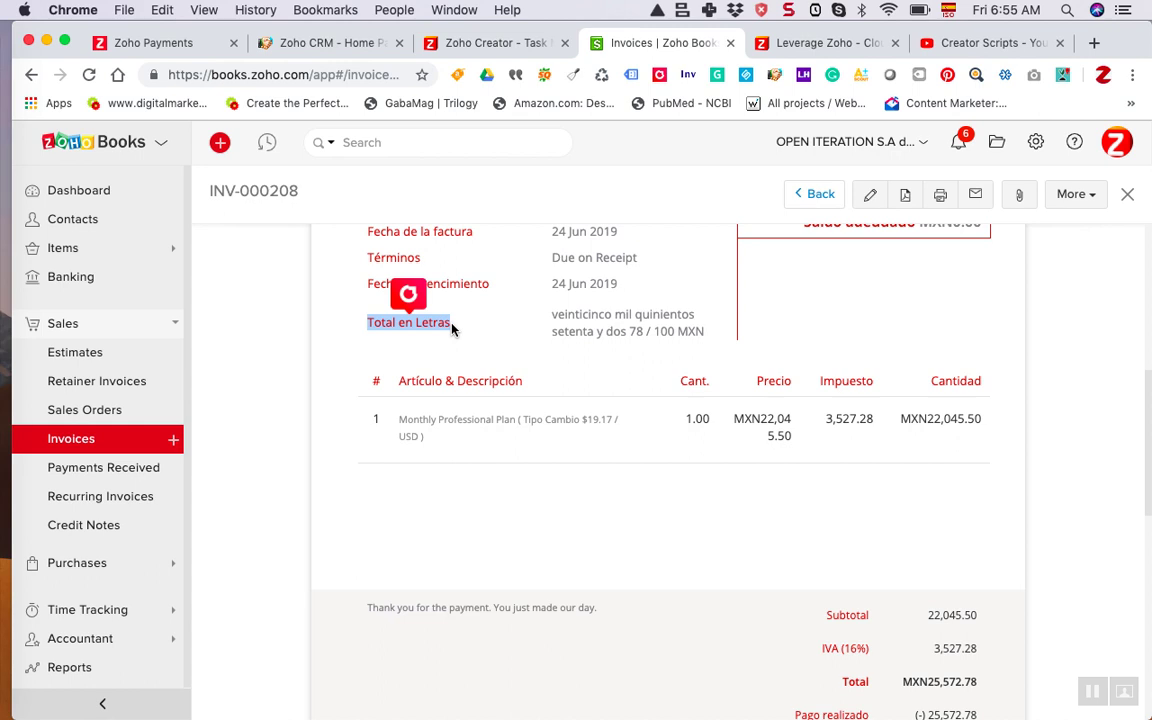
left_click(552, 318)
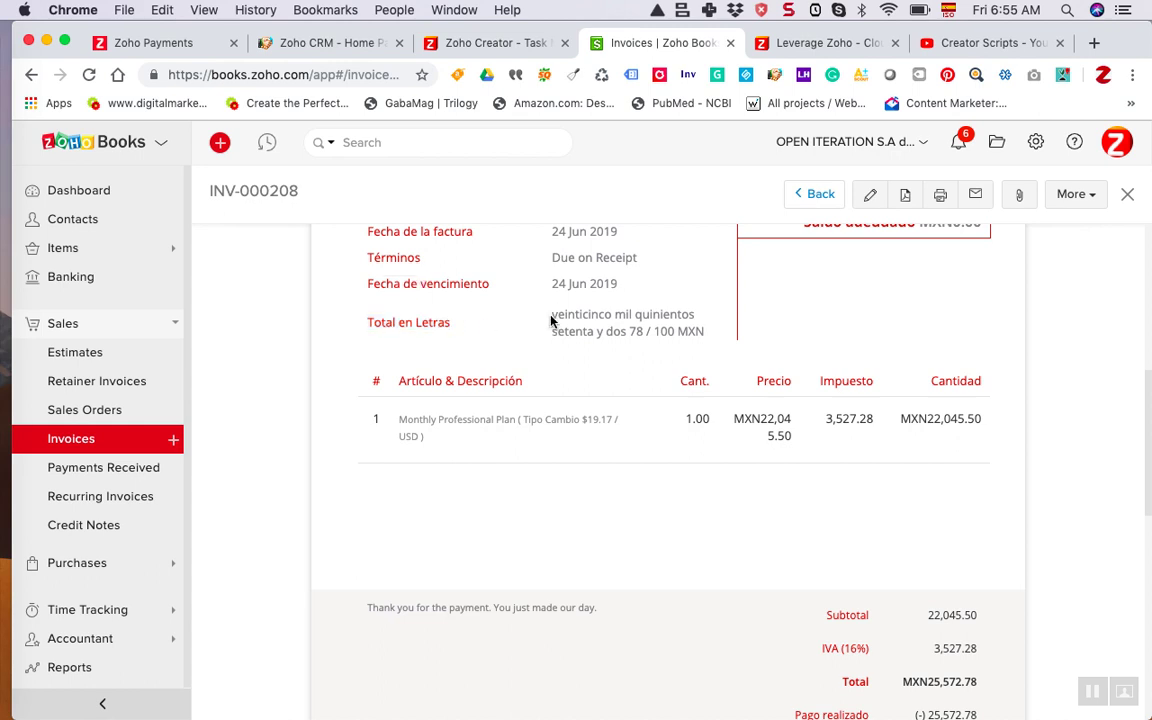
left_click_drag(552, 316, 703, 331)
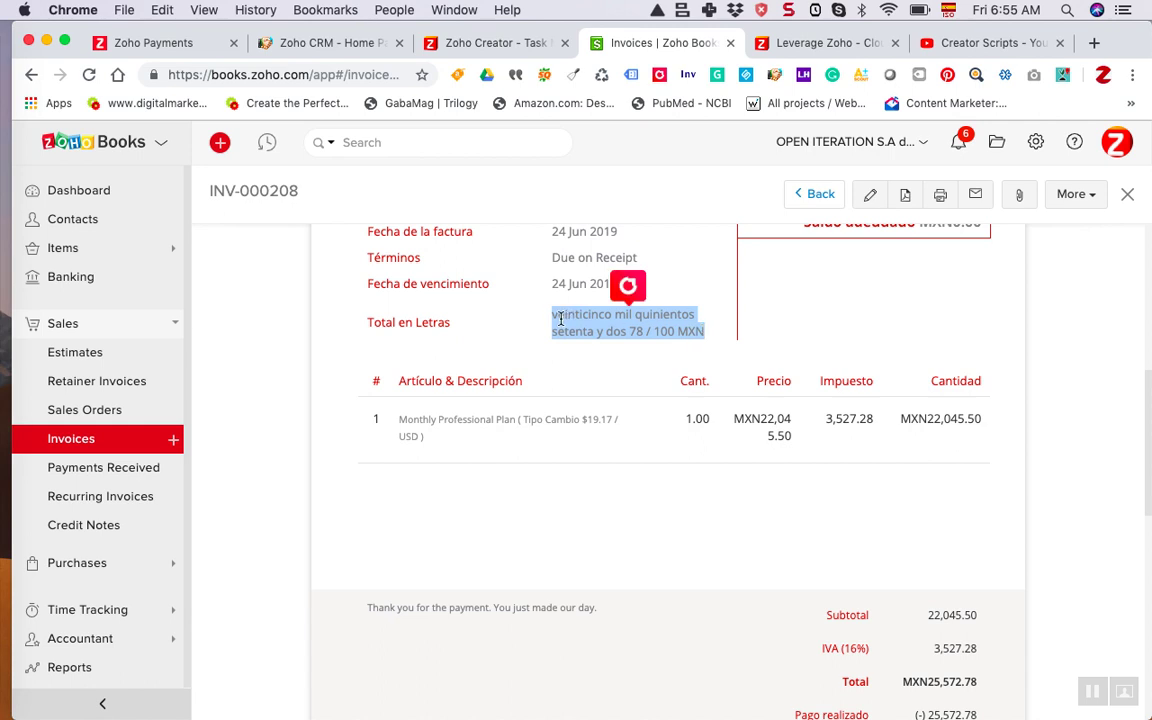
- Highlight the currency code ending the amount in words and compare that field with the invoice's totals section
scroll(758, 506, "down", 2)
scroll(602, 368, "up", 2)
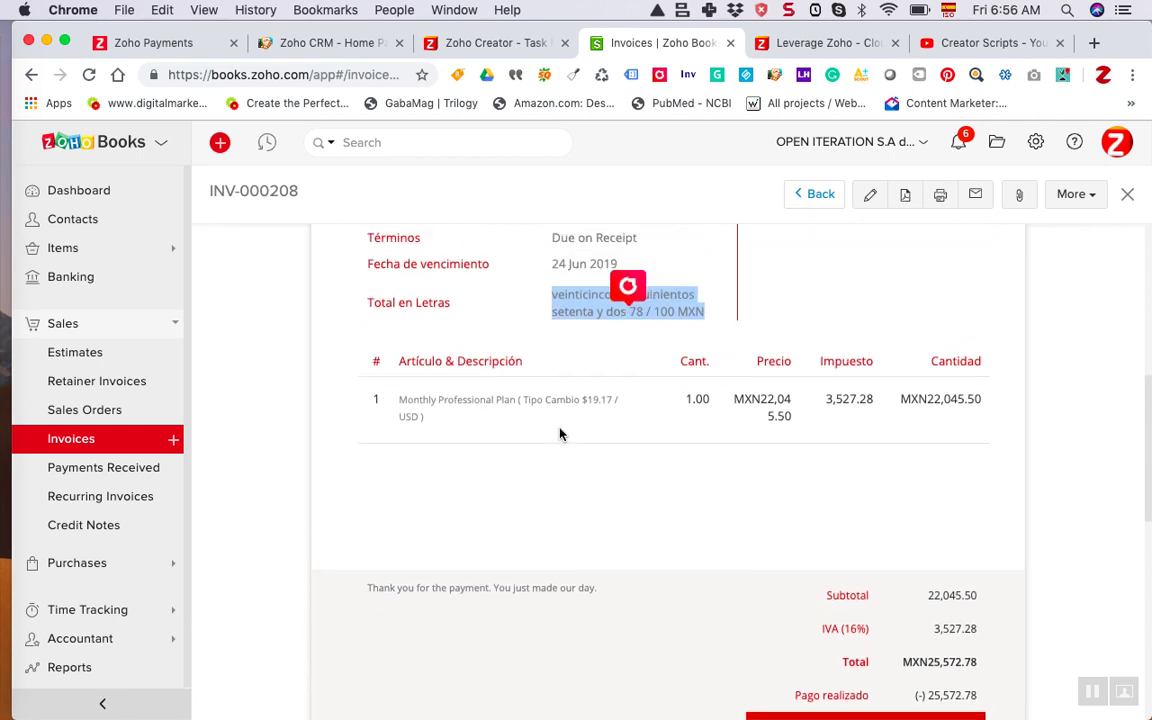
left_click(577, 359)
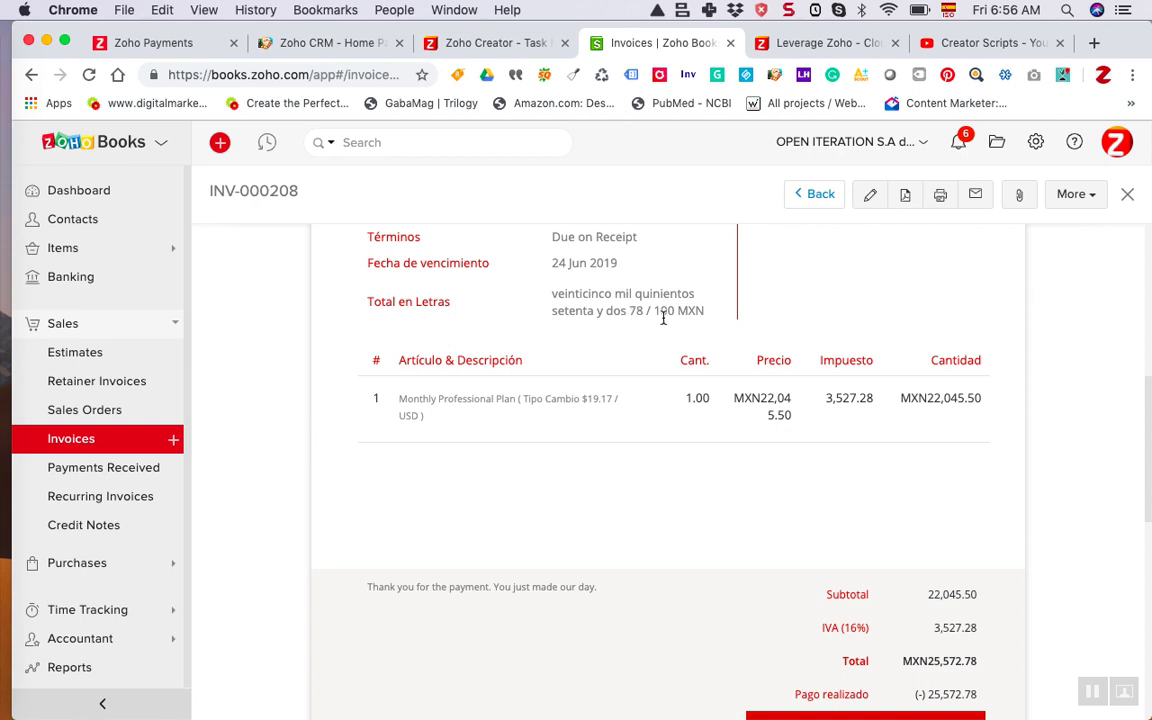
double_click(700, 312)
scroll(742, 522, "down", 2)
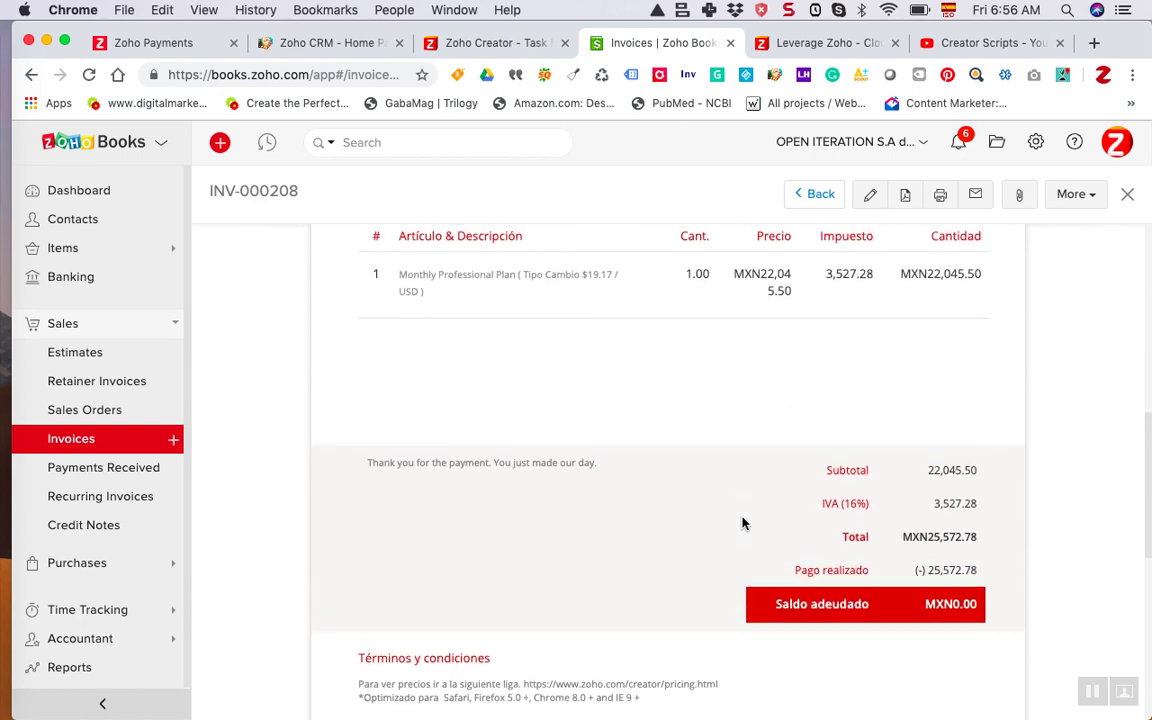
scroll(742, 522, "down", 1)
scroll(742, 522, "down", 1)
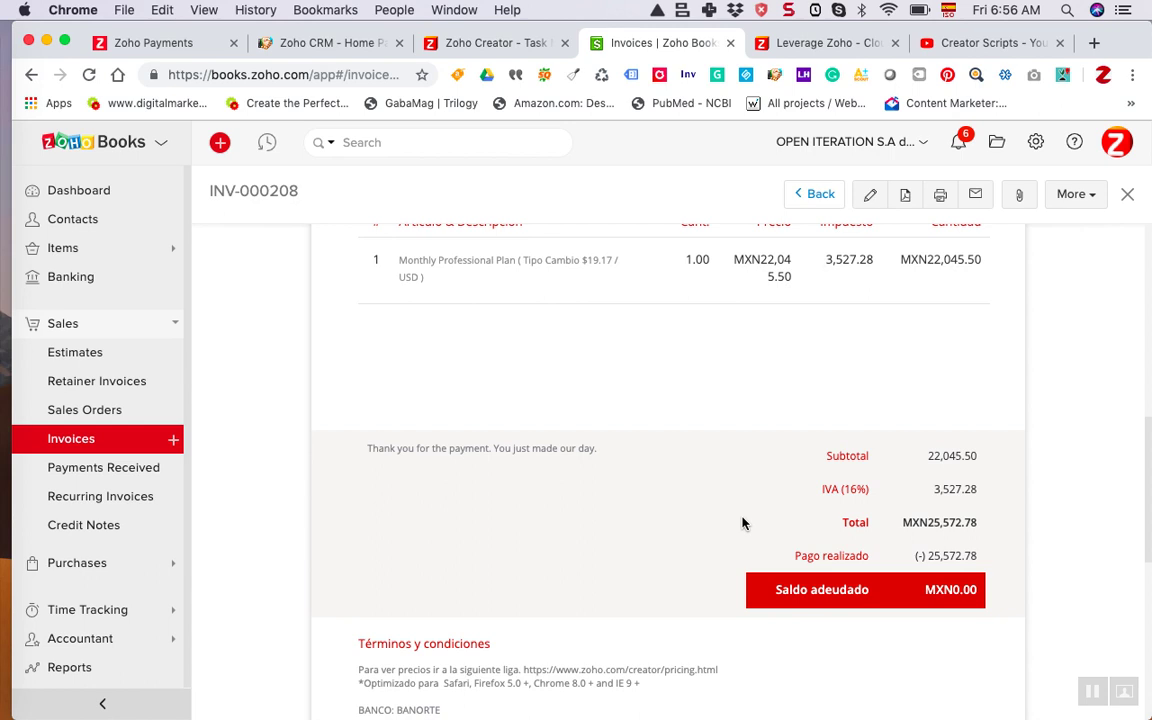
scroll(742, 522, "up", 4)
scroll(742, 522, "down", 3)
scroll(742, 522, "up", 4)
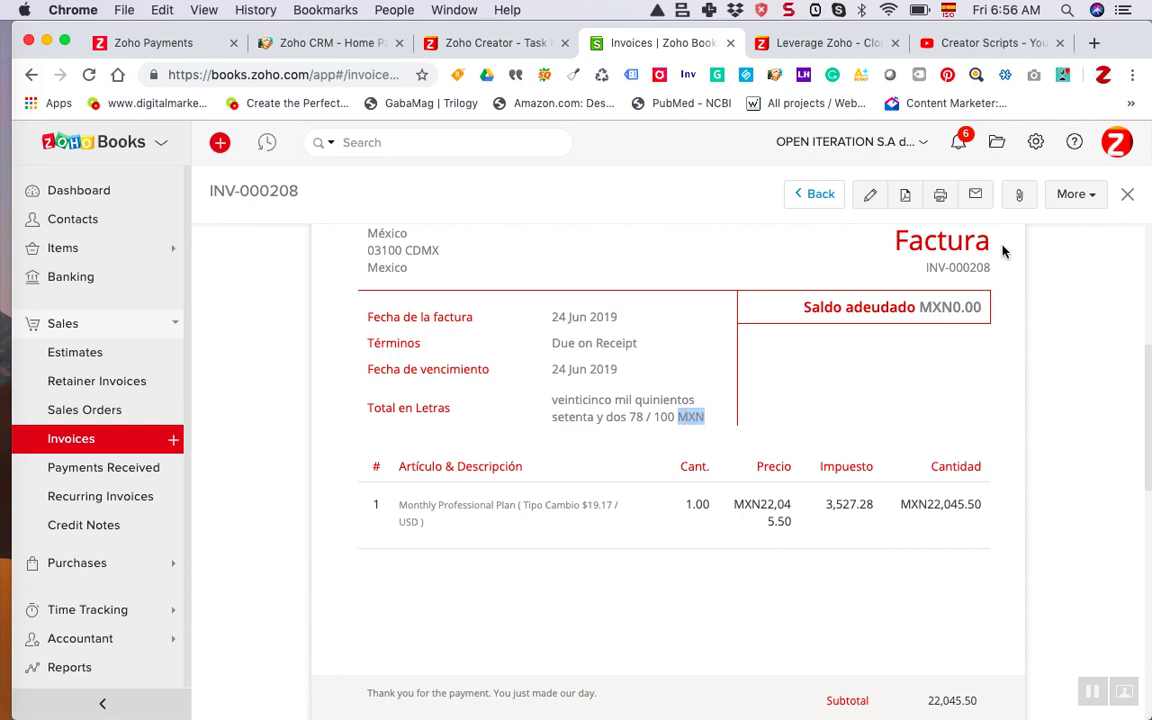
- Go to the invoice templates in the settings and open the Minimalista template for editing
left_click(1036, 144)
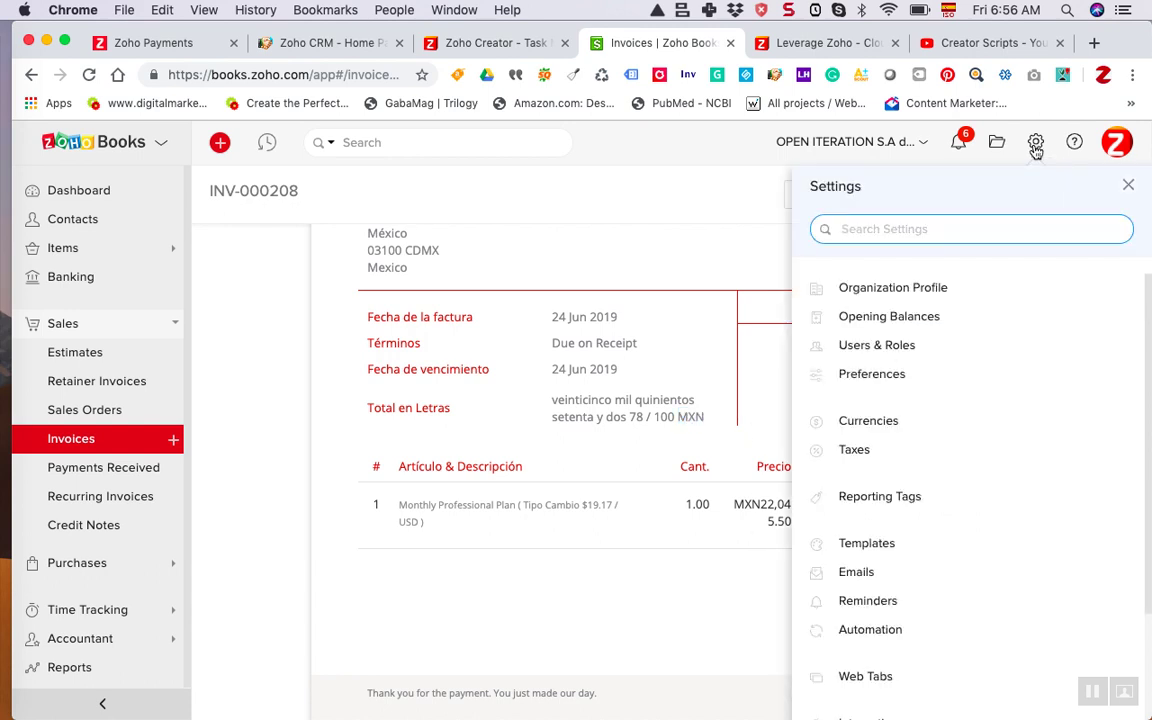
left_click(868, 386)
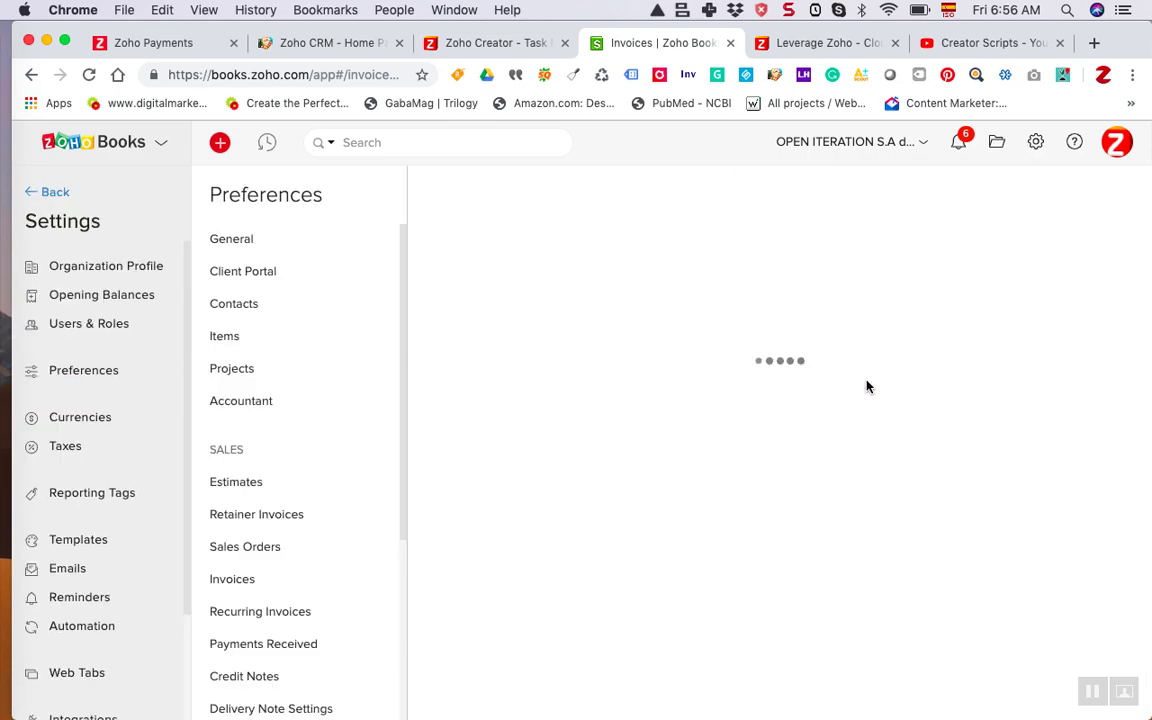
left_click(70, 545)
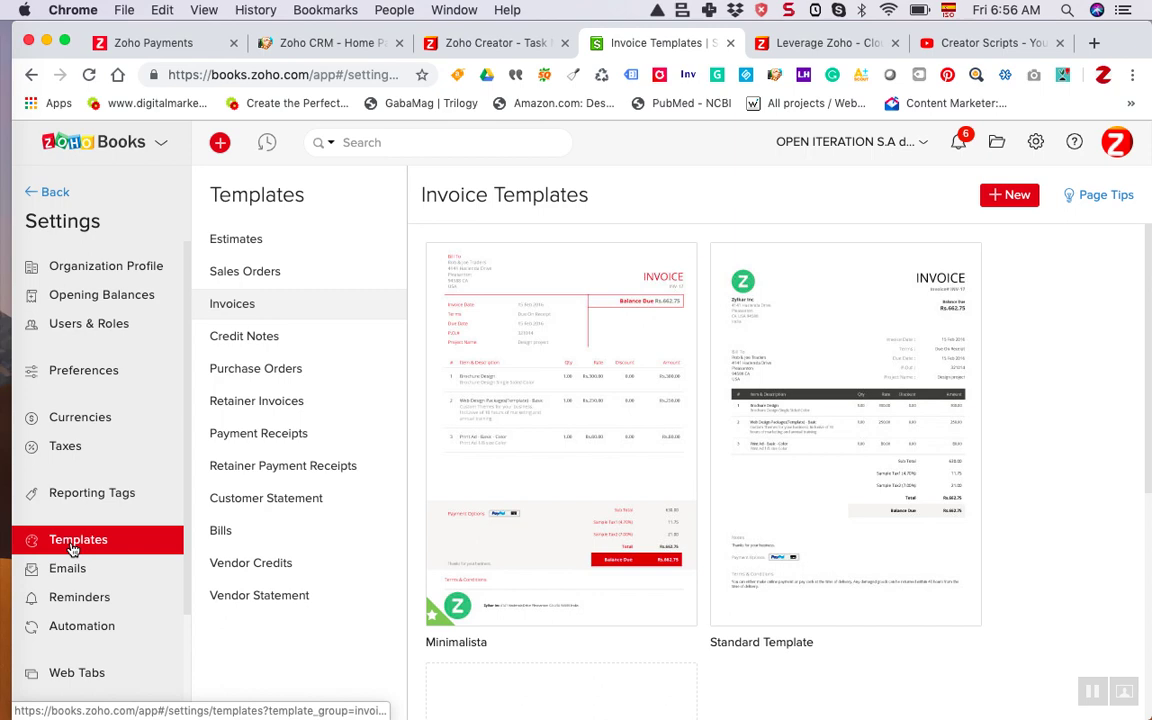
mouse_move(545, 452)
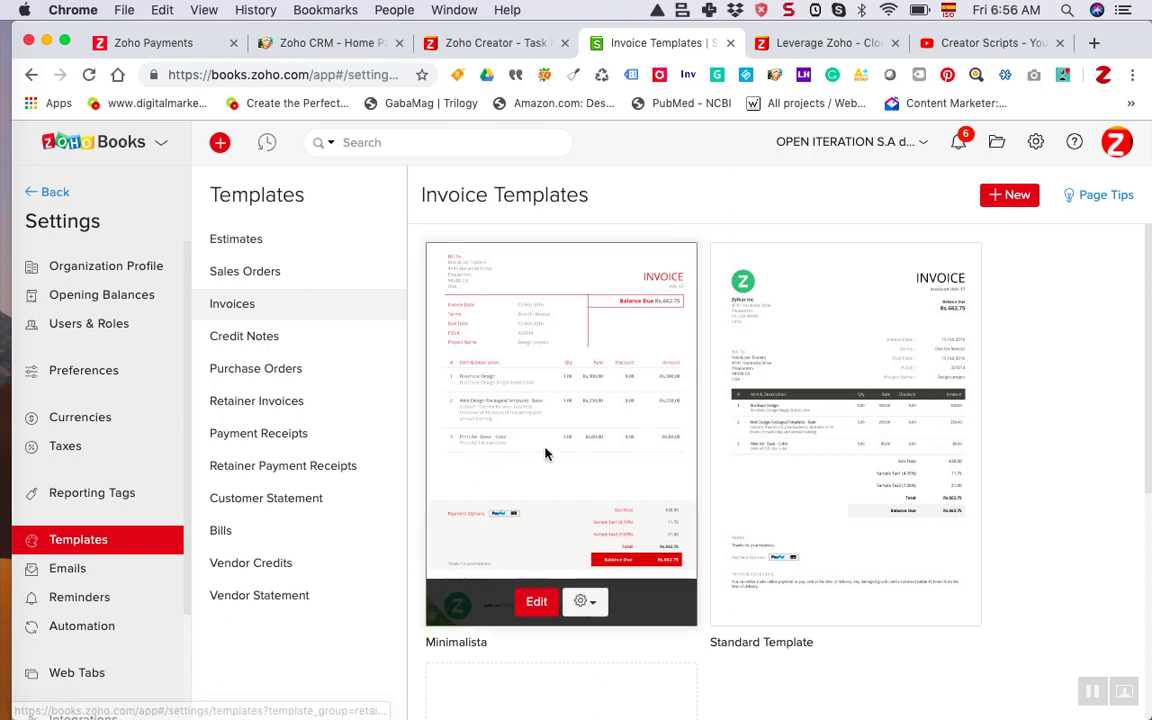
left_click(533, 612)
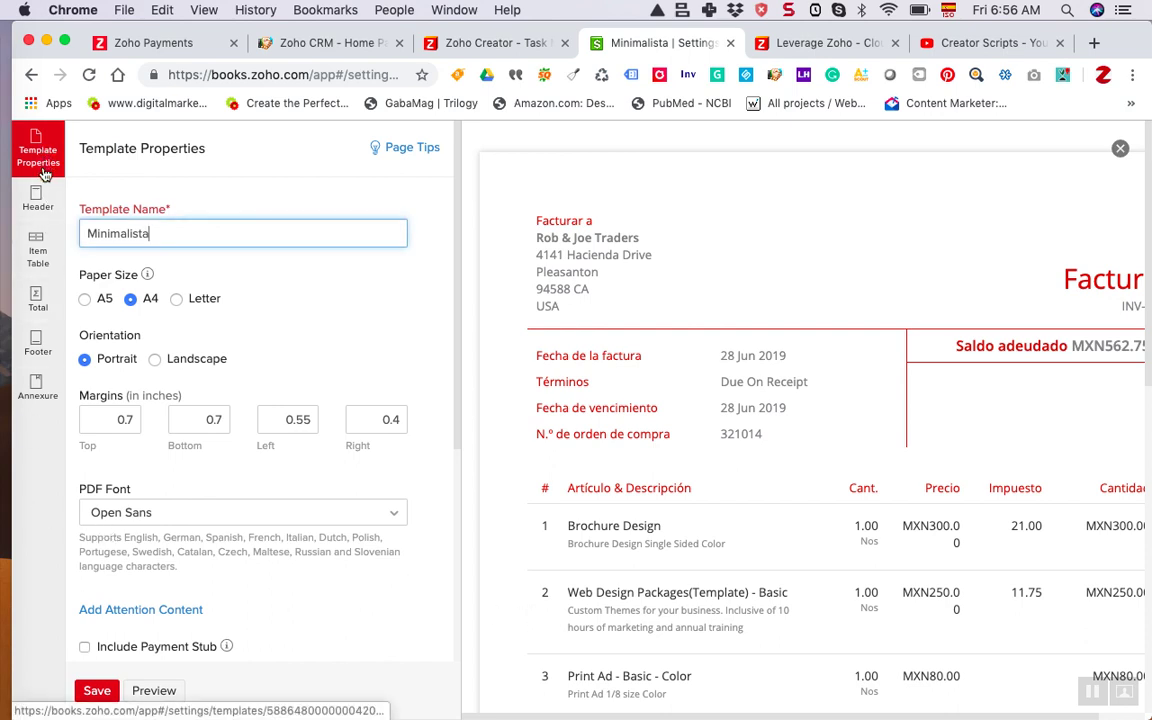
- Enable Show amount in words in the Minimalista template's Total section after reading the option's help note
left_click(37, 298)
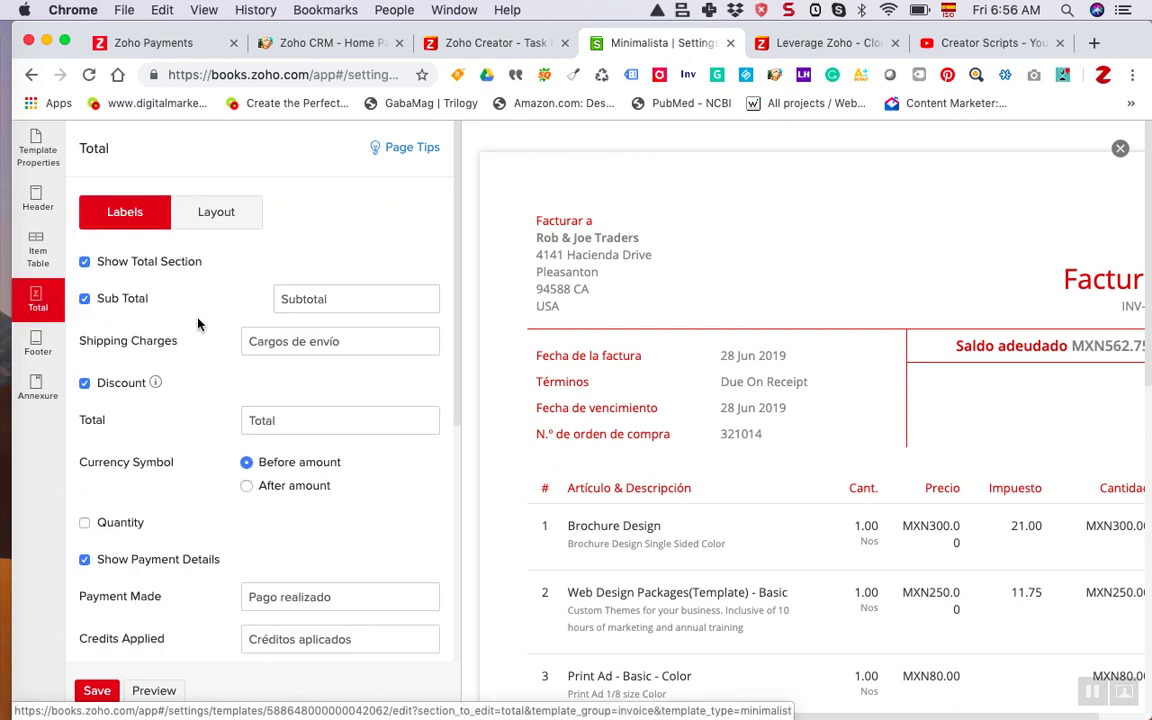
scroll(200, 504, "down", 5)
scroll(200, 505, "down", 1)
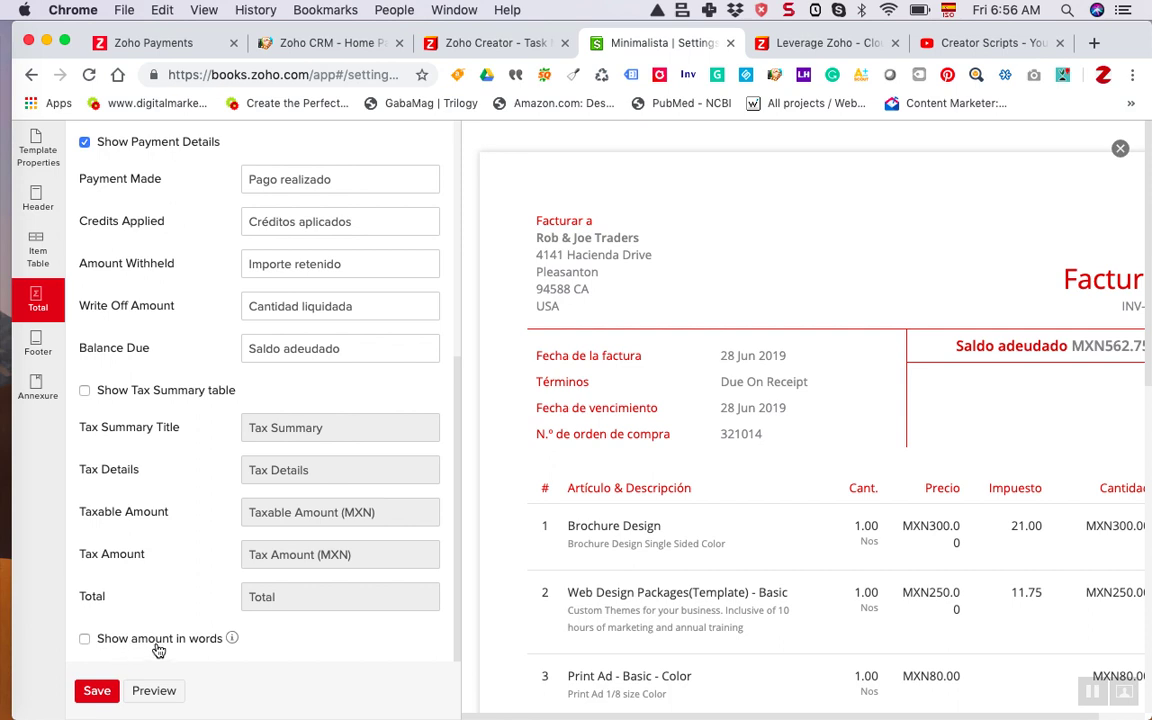
mouse_move(236, 646)
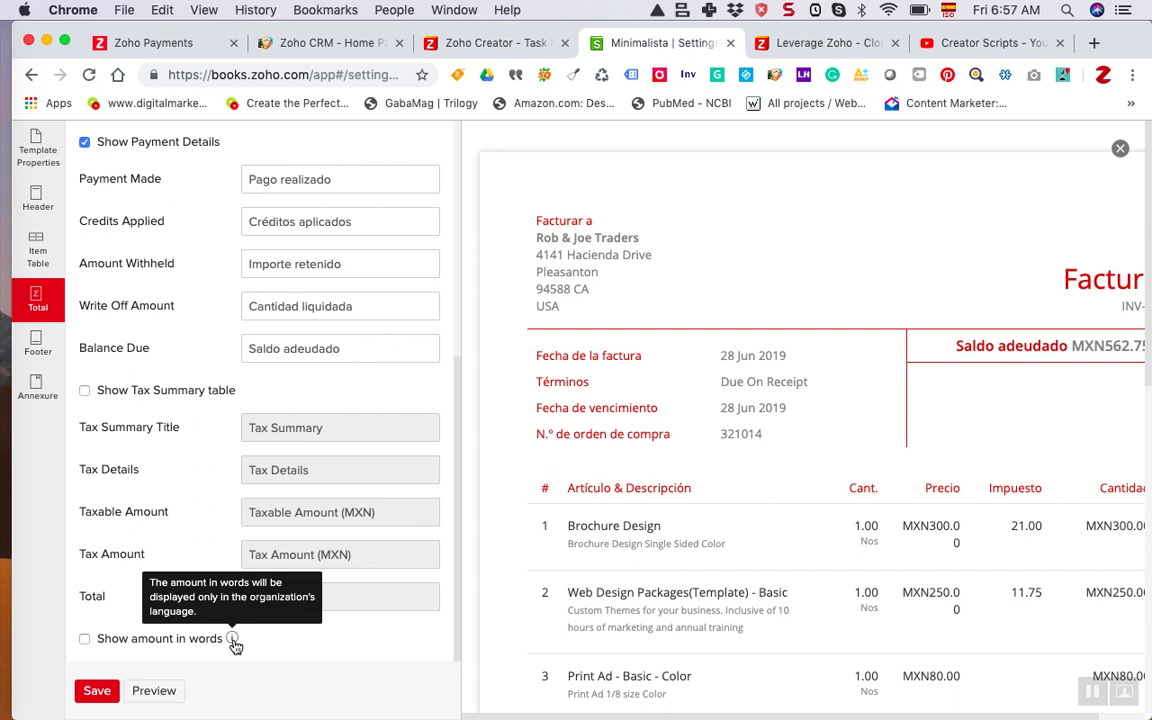
left_click(84, 640)
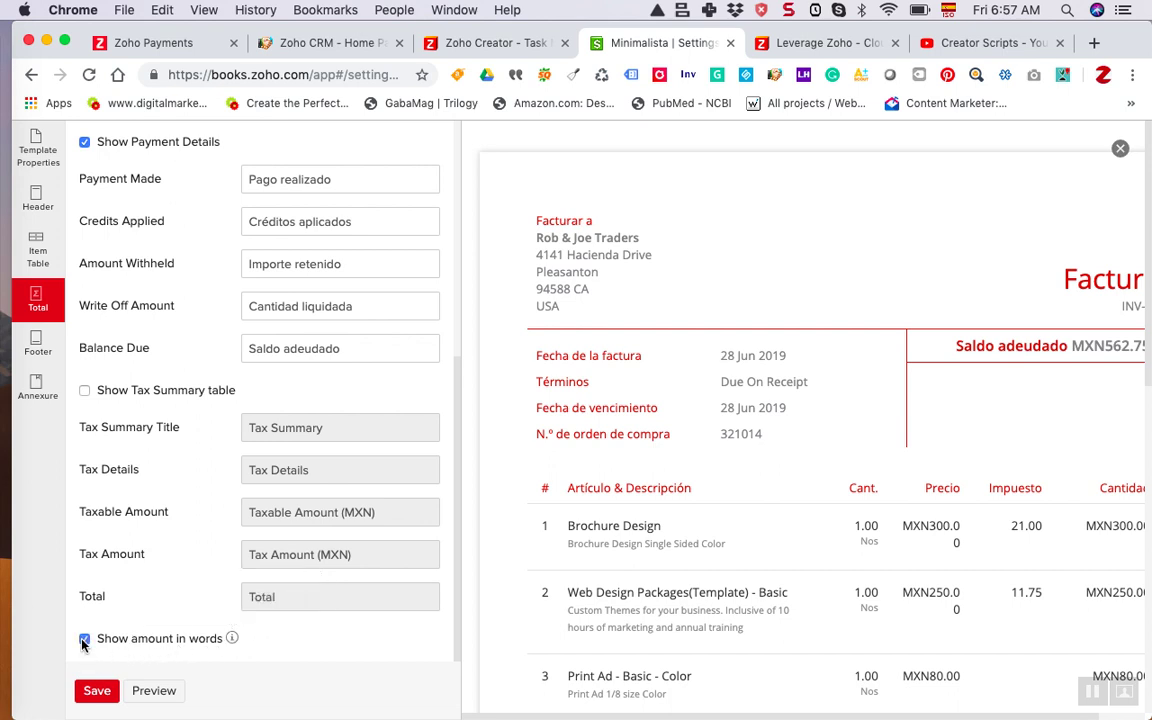
- Preview the template and examine where and in which language Total In Words appears on the sample invoice
left_click(152, 690)
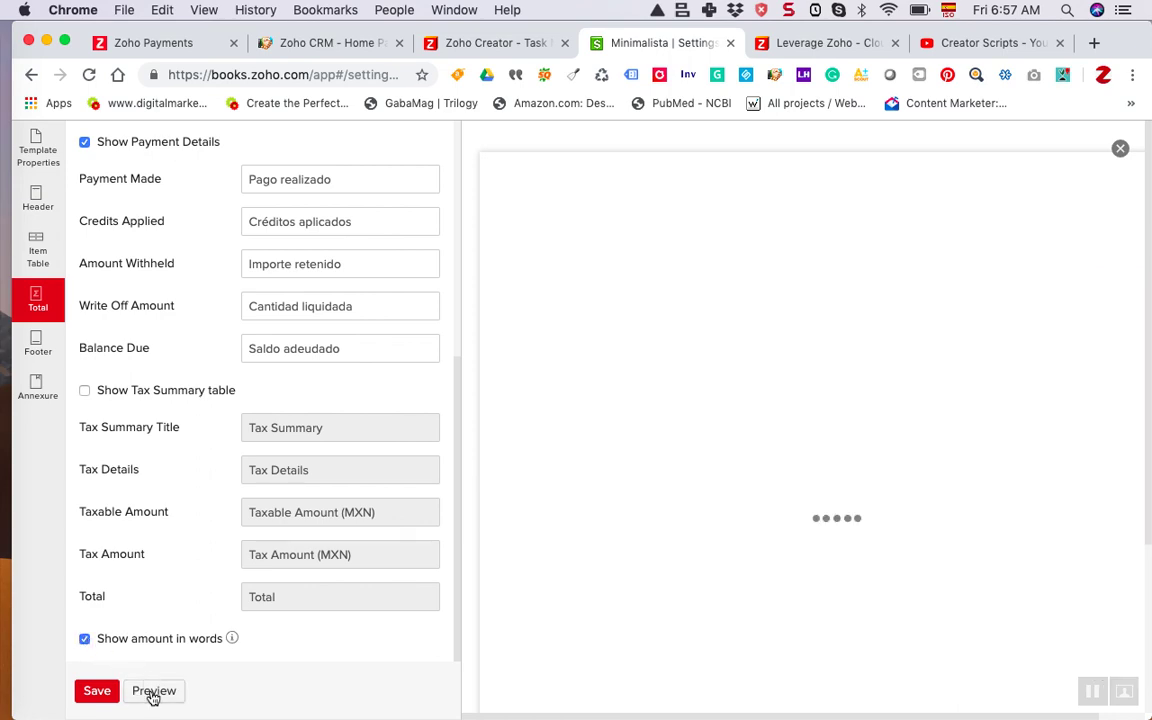
scroll(780, 582, "down", 5)
scroll(783, 582, "down", 4)
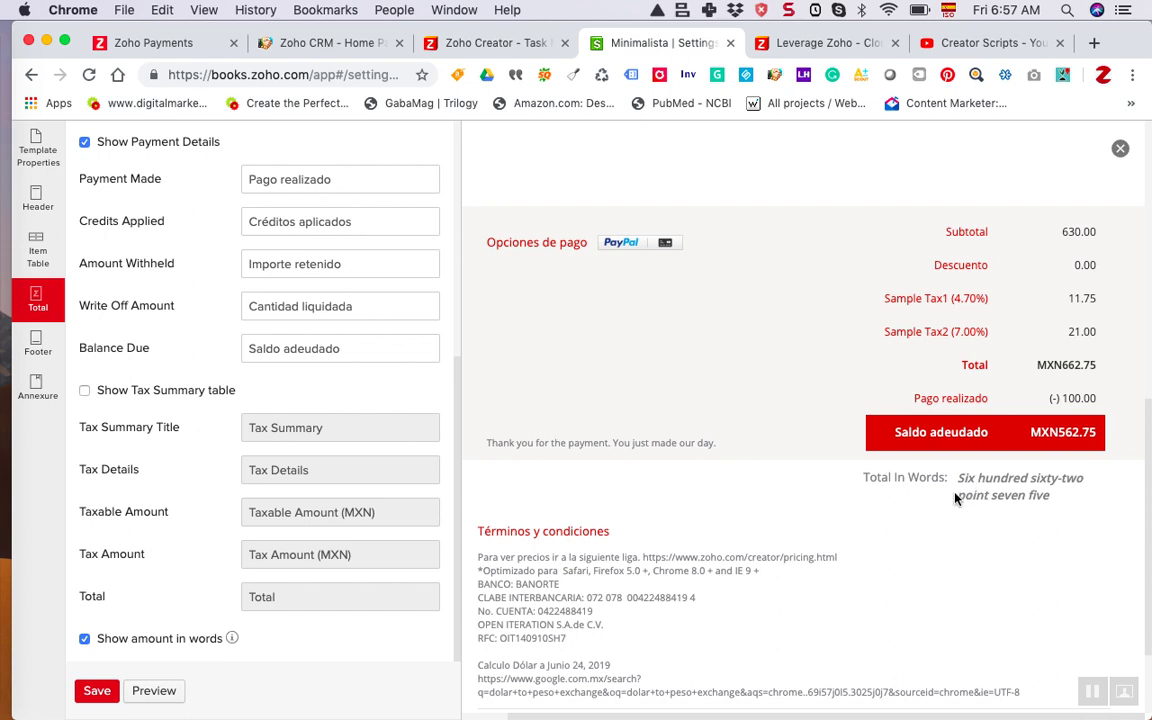
scroll(887, 514, "up", 8)
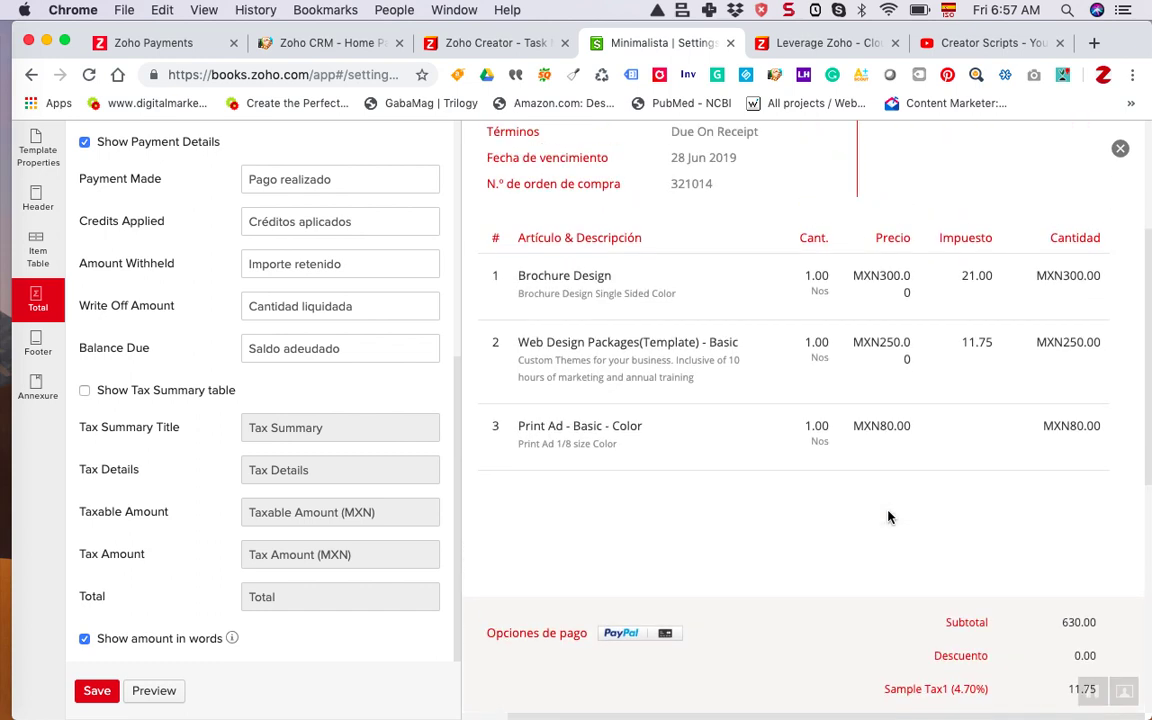
scroll(887, 514, "down", 6)
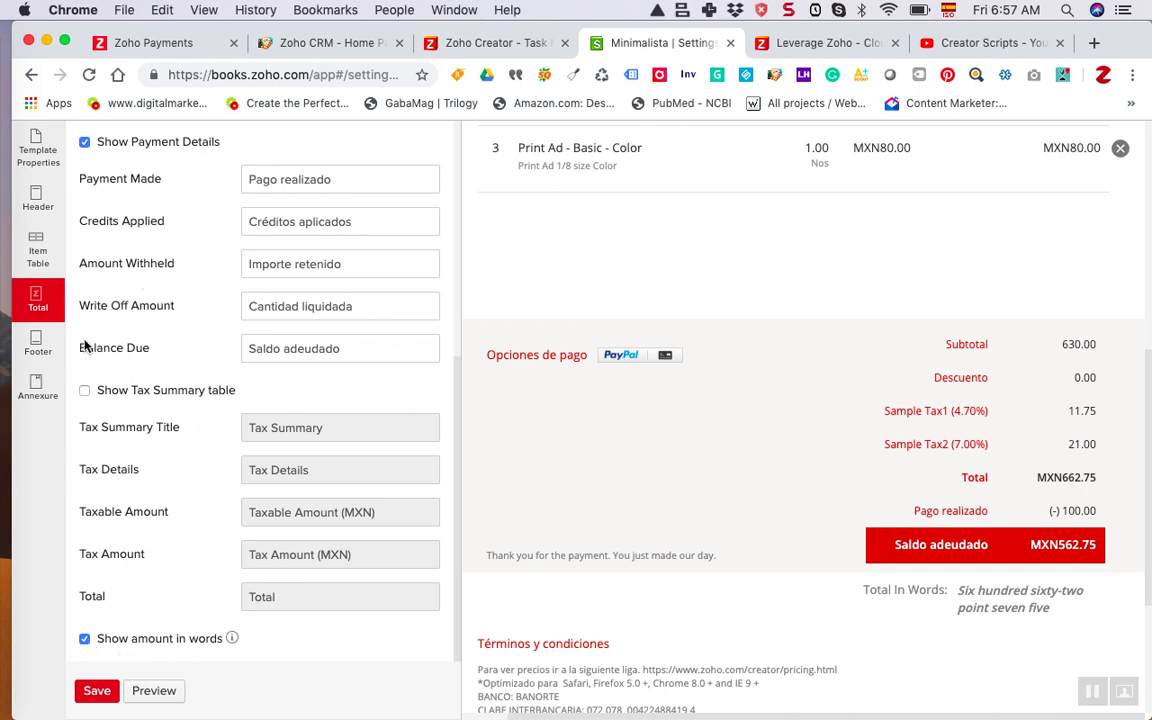
- Disable Show amount in words and save the Minimalista template
left_click(83, 641)
left_click(93, 690)
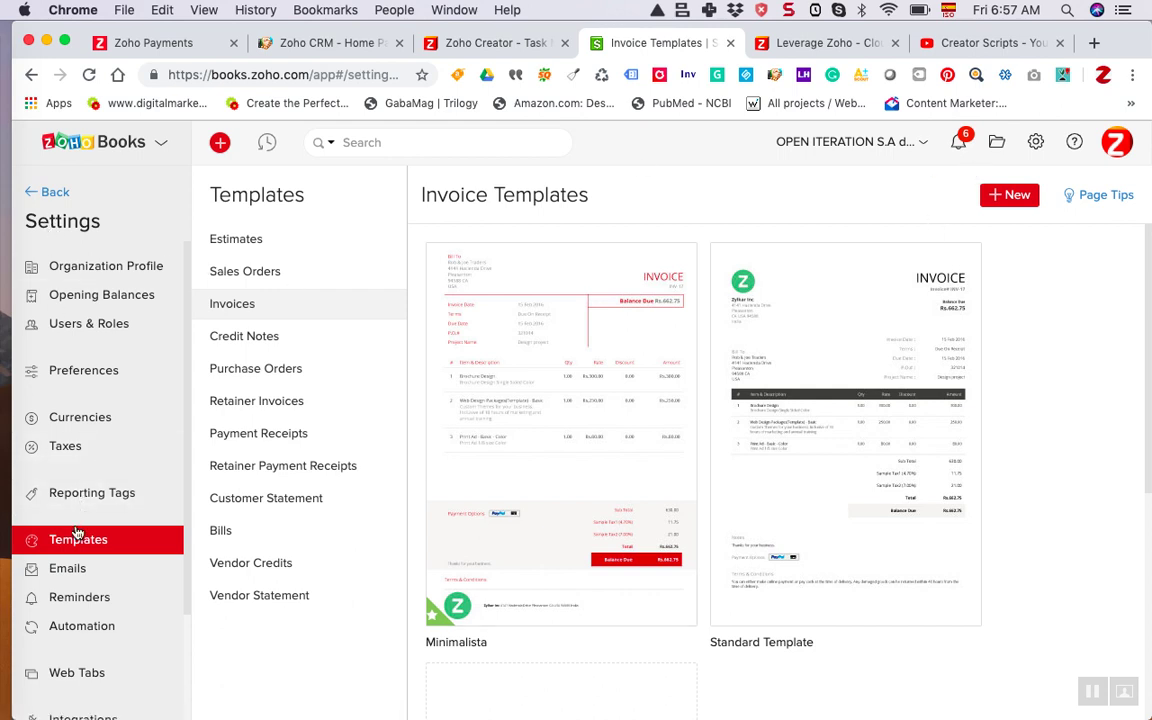
- Reopen the Minimalista template's Total settings and check the Show amount in words option
mouse_move(509, 396)
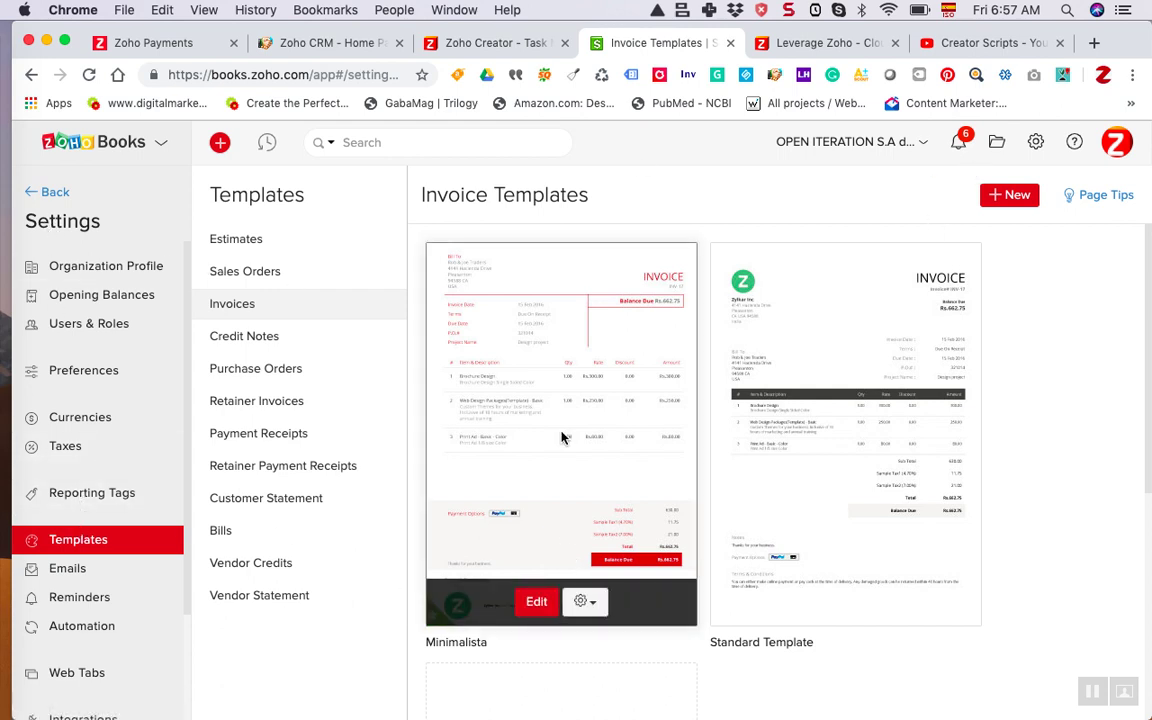
left_click(537, 603)
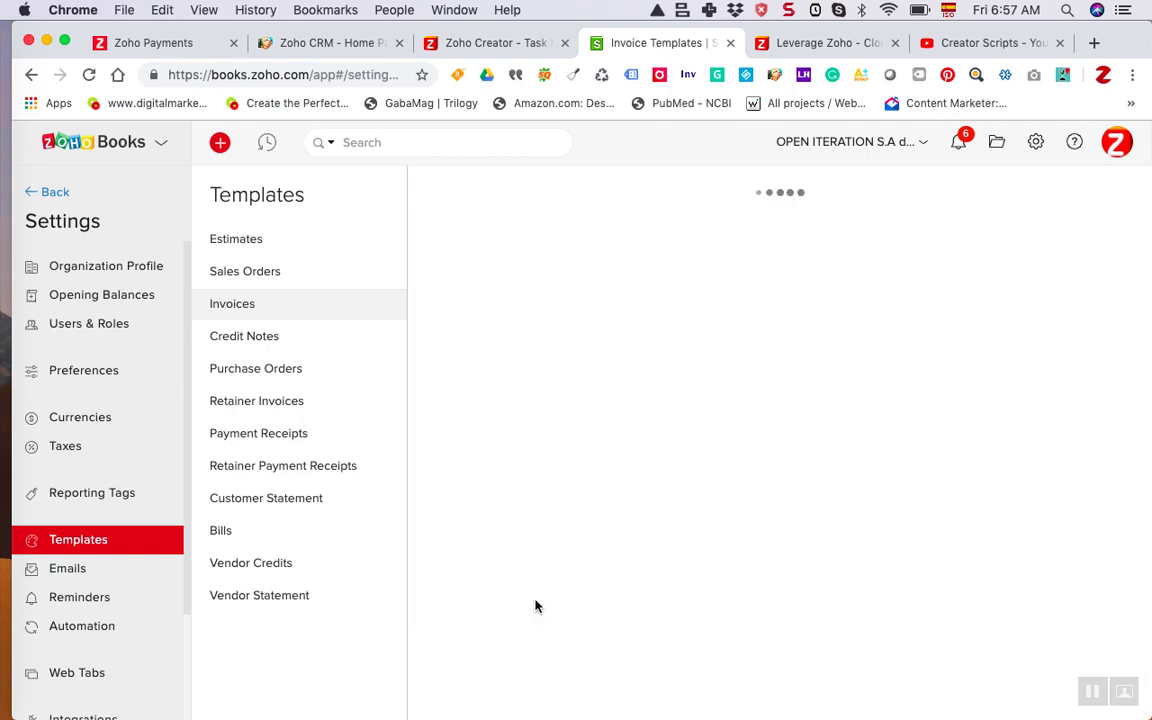
left_click(36, 300)
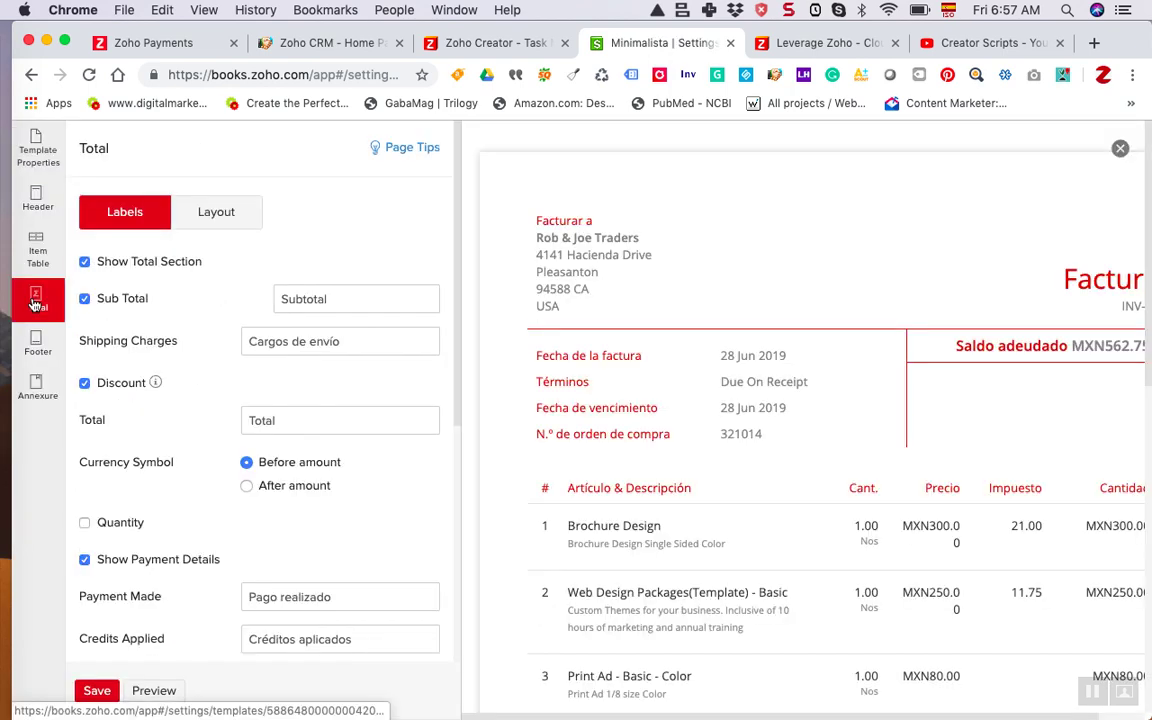
scroll(188, 530, "down", 5)
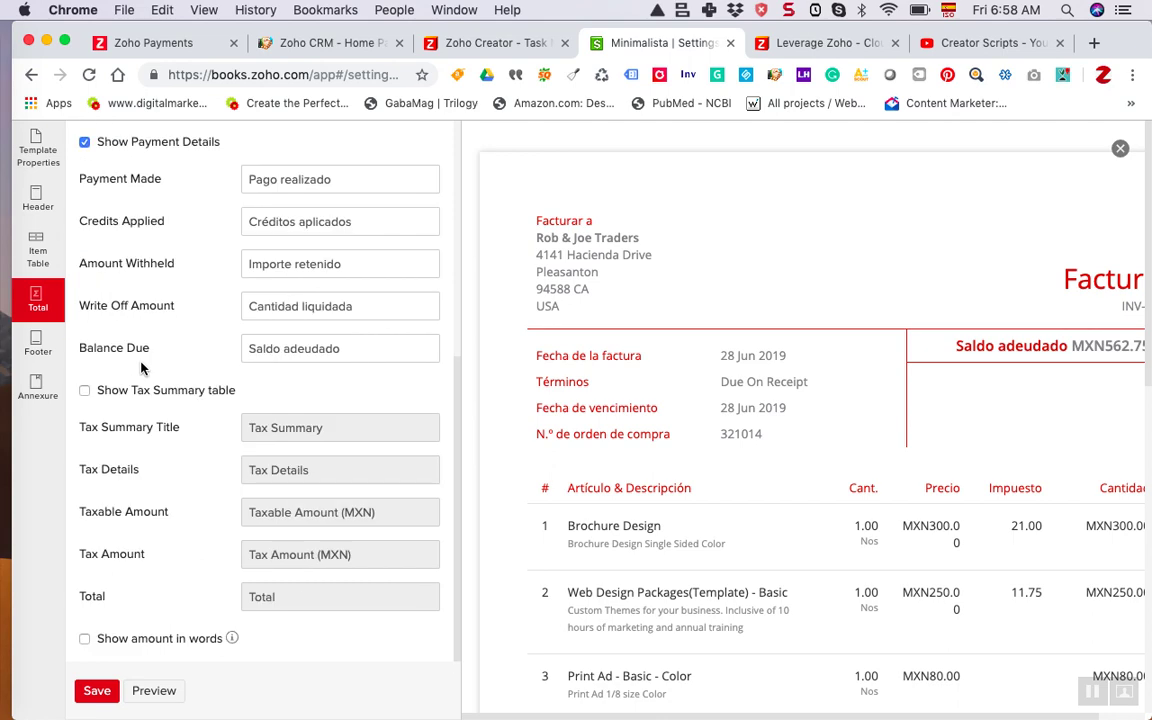
- Close the template editor and return to the invoice to view its Total en Letras field
left_click(1119, 149)
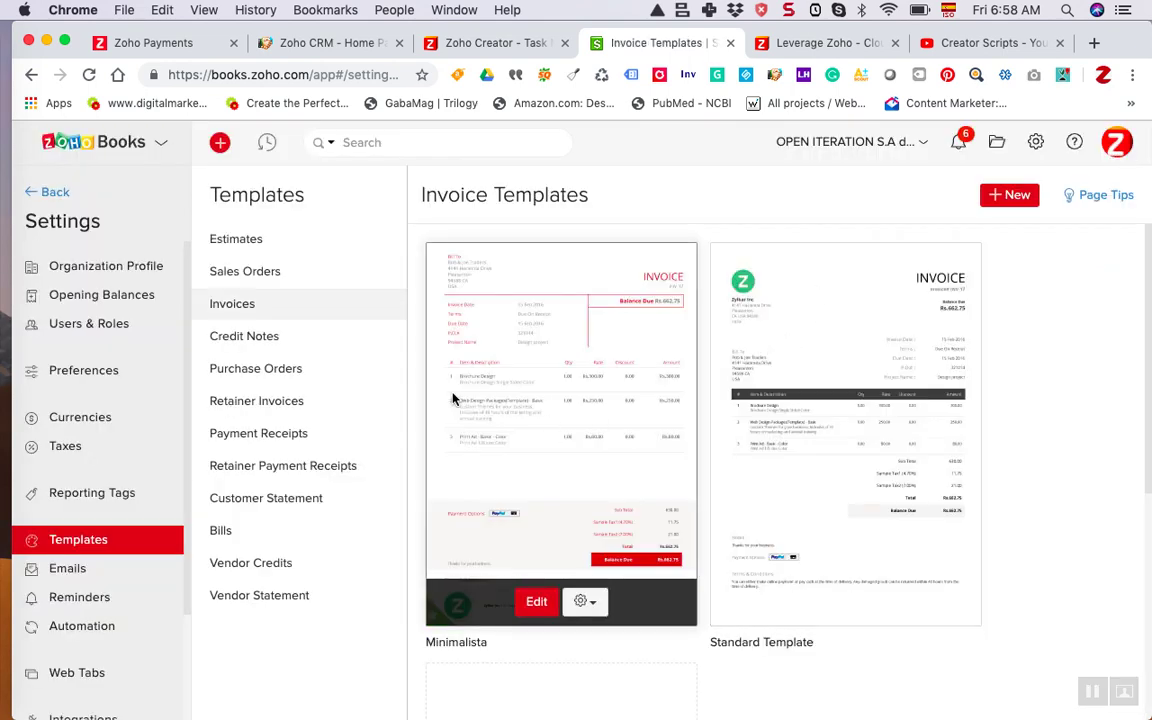
left_click(31, 196)
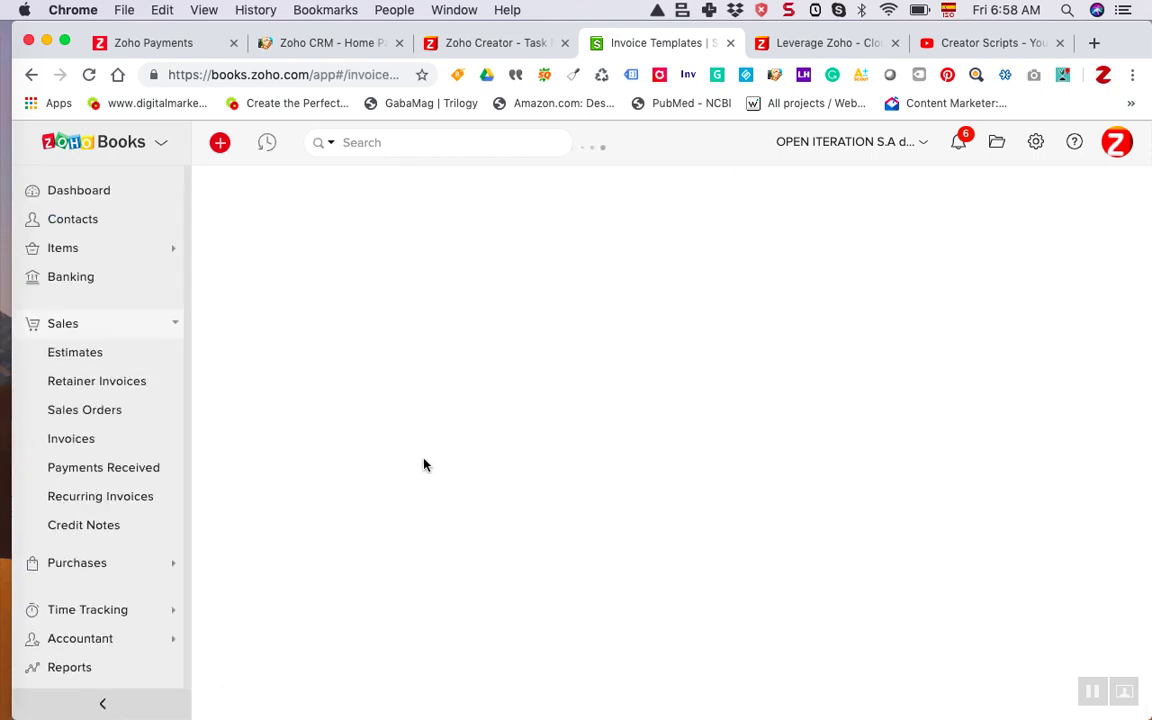
scroll(410, 570, "down", 5)
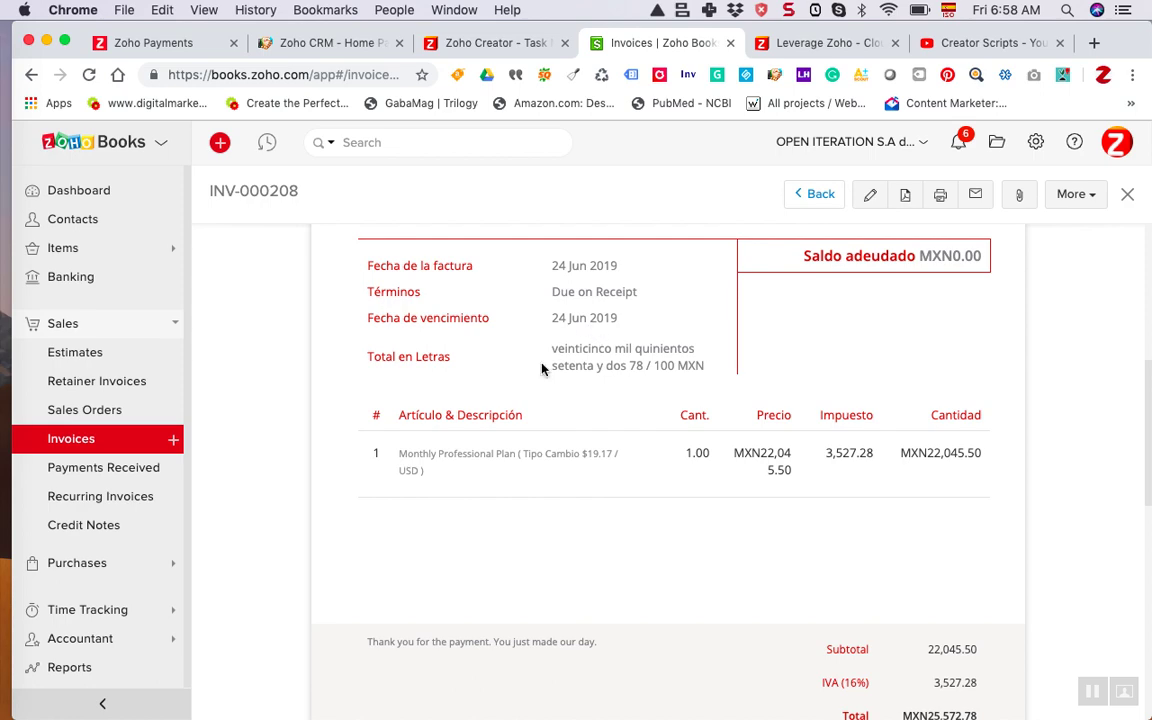
- Open the Deluge Scripts Library from the Creator Scripts website and locate Number To Word Converter API under Zoho Books
left_click(828, 44)
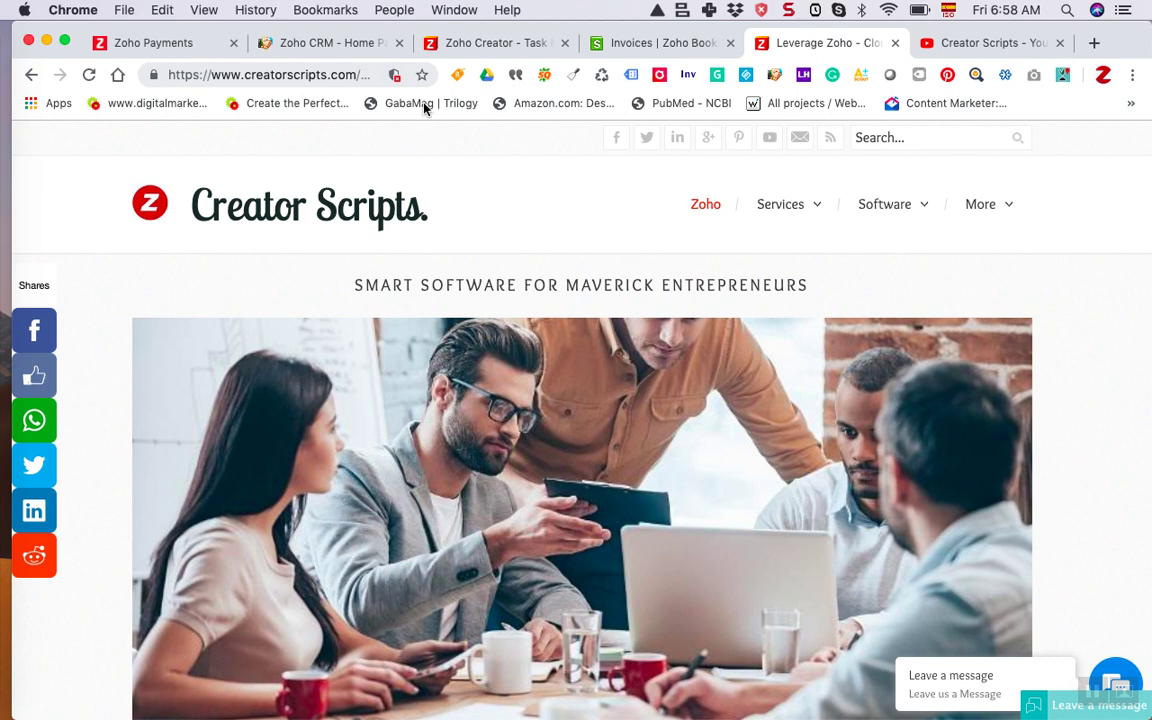
mouse_move(813, 206)
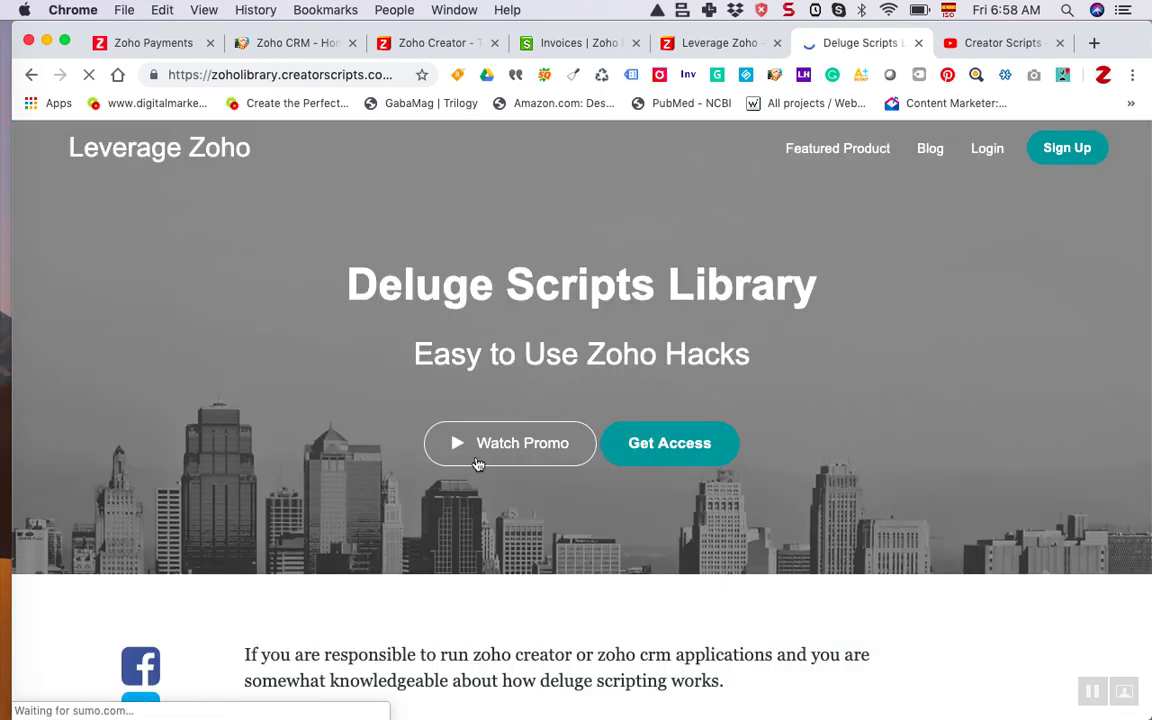
scroll(417, 615, "down", 10)
scroll(417, 615, "down", 10)
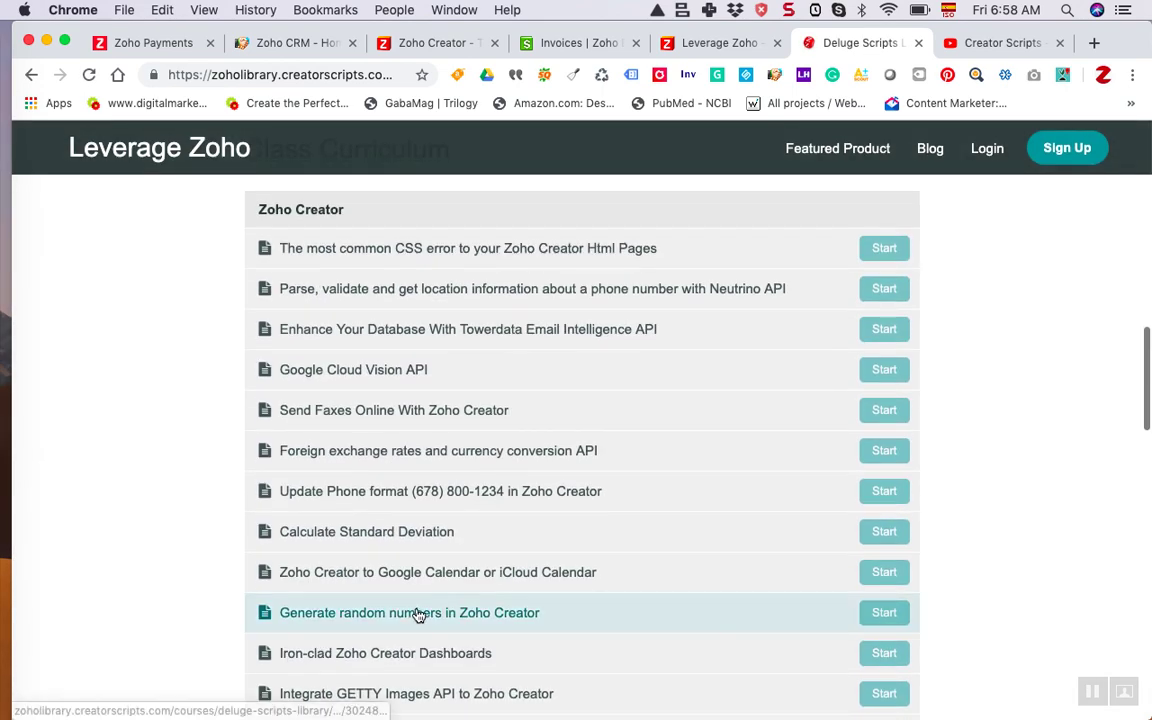
scroll(396, 611, "down", 2)
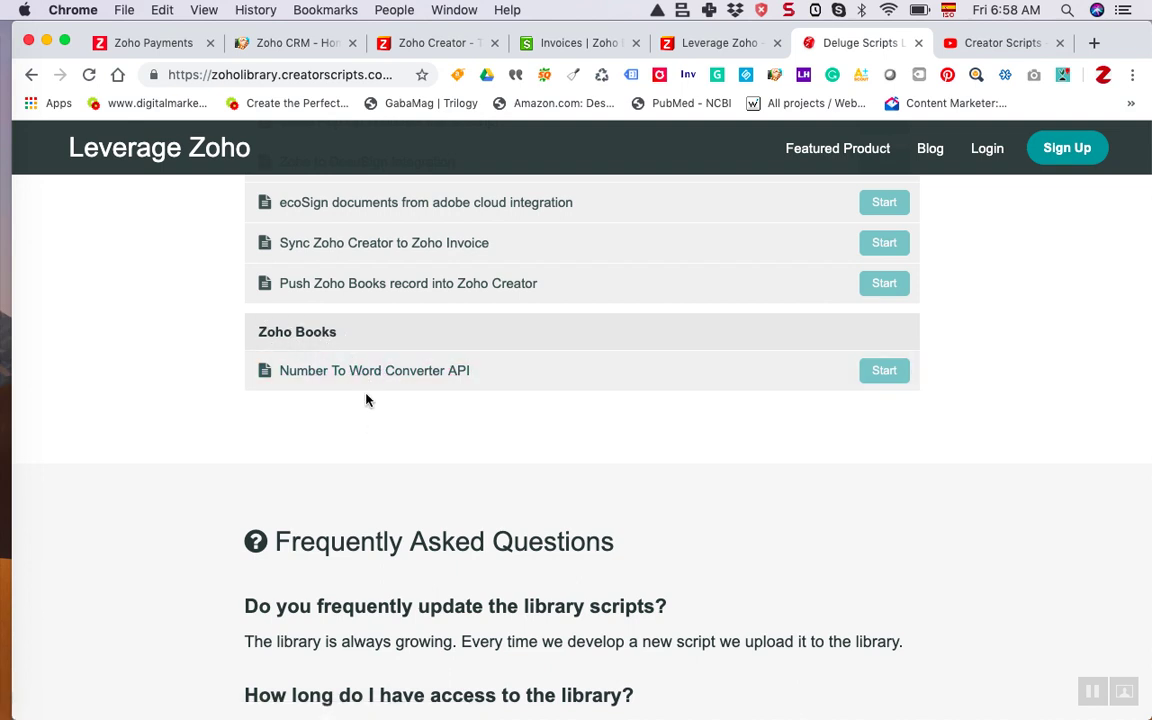
scroll(375, 385, "up", 1)
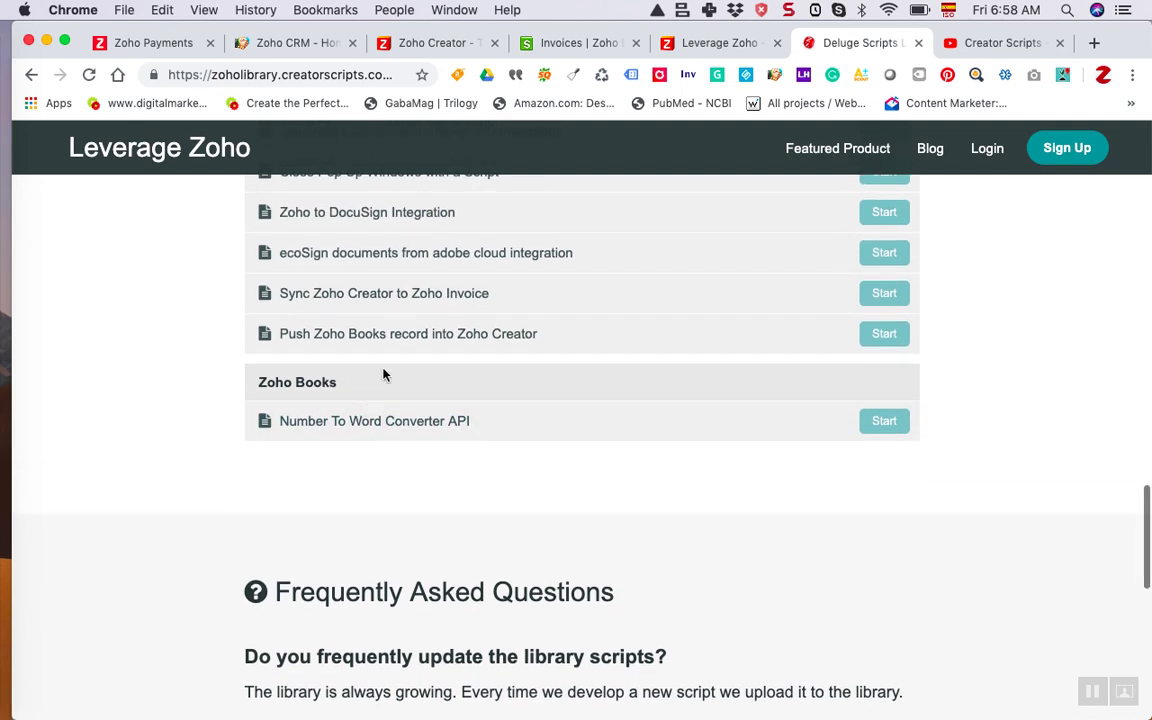
- Return to invoice INV-000208 in Zoho Books to review its Total en Letras field, and revisit the Creator Scripts home page
left_click(567, 43)
scroll(512, 505, "up", 1)
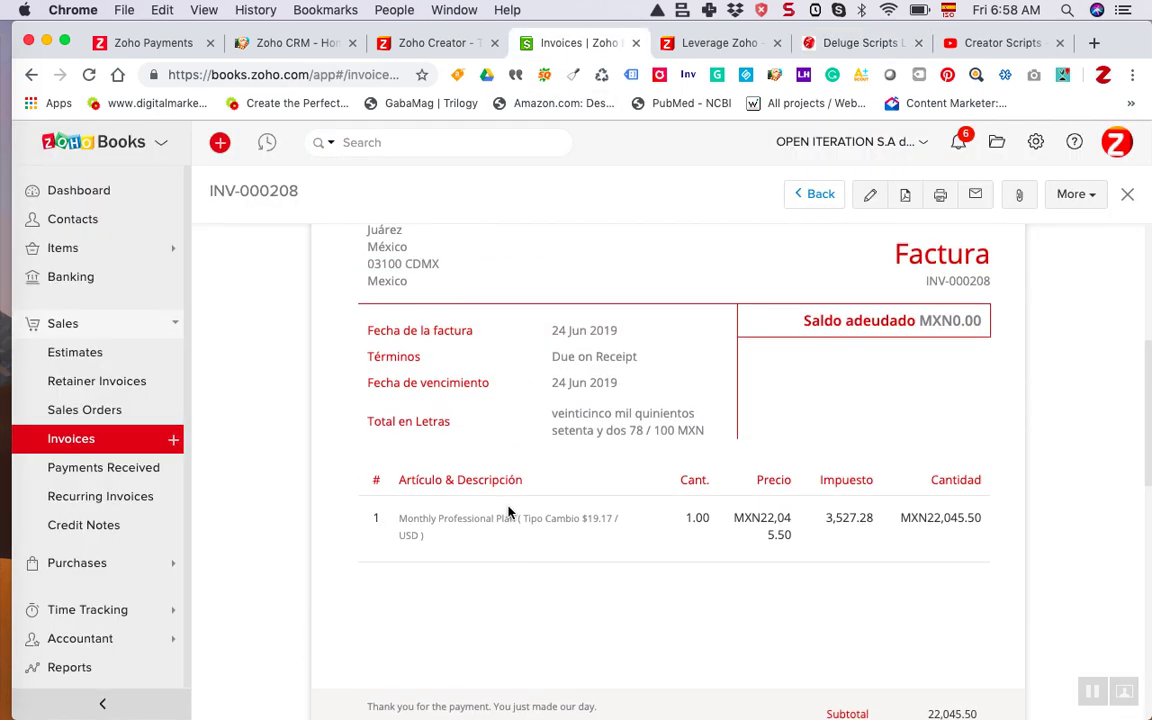
scroll(508, 512, "down", 1)
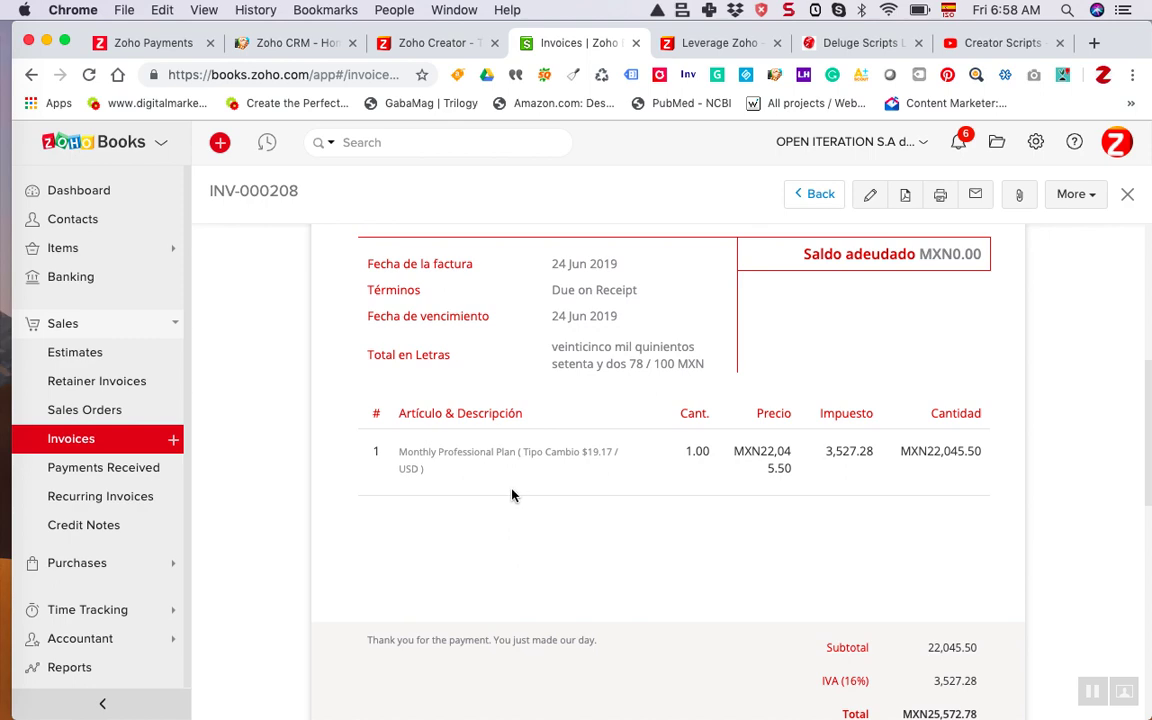
left_click(712, 43)
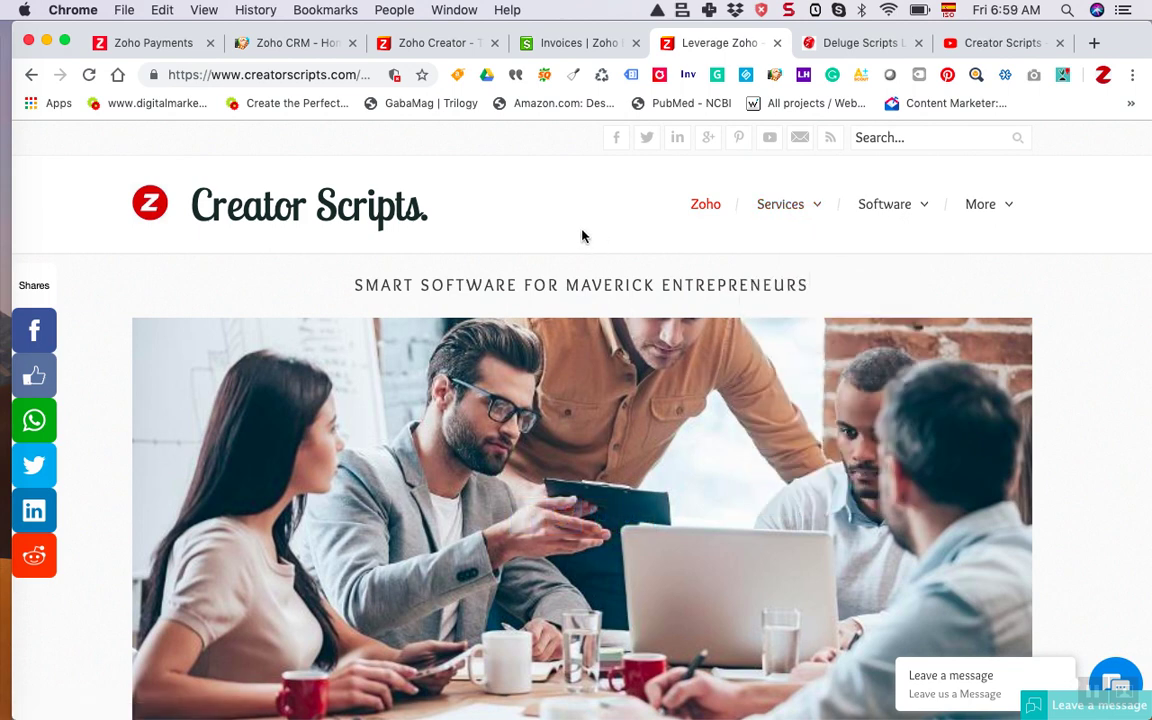
- Go back to the Zoho Books invoice and compare the Total en Letras wording with the numeric Total in the summary
left_click(566, 43)
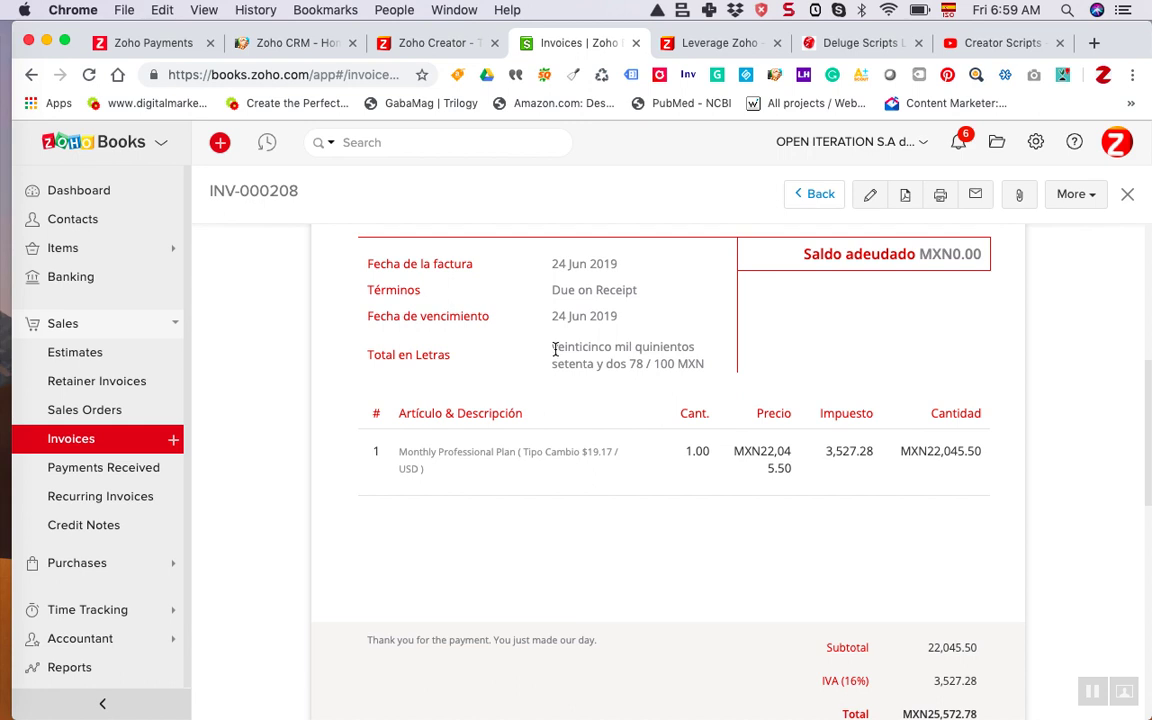
scroll(890, 598, "down", 3)
scroll(609, 442, "up", 3)
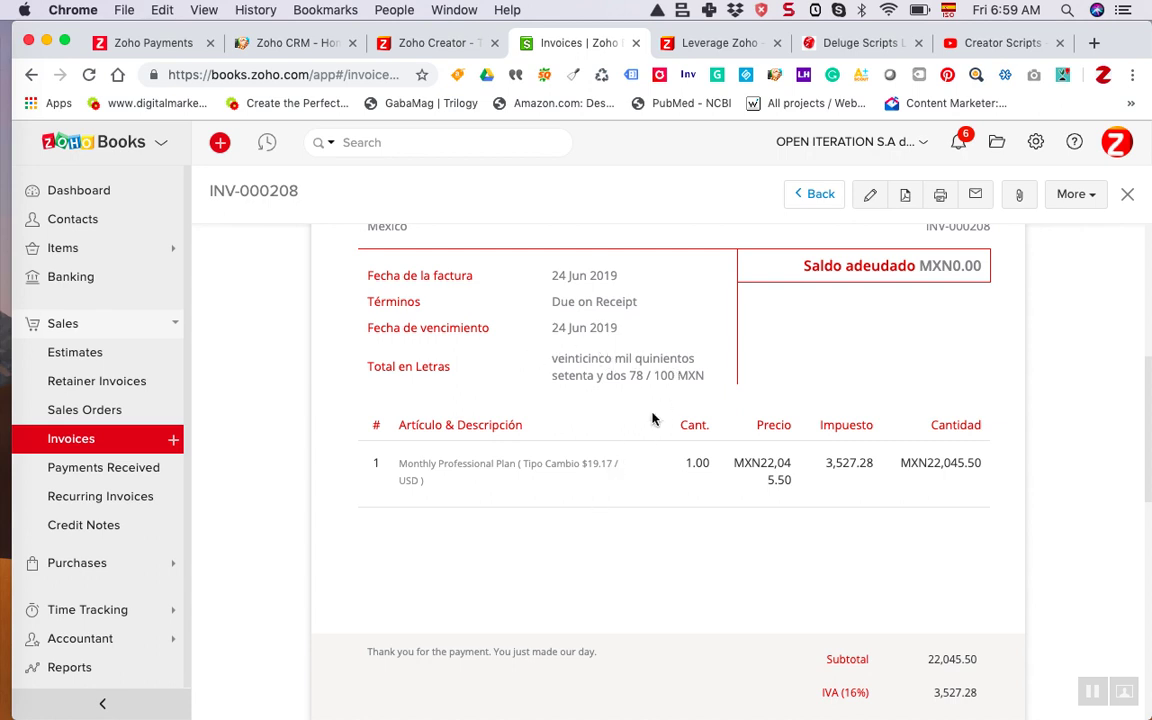
scroll(616, 514, "down", 5)
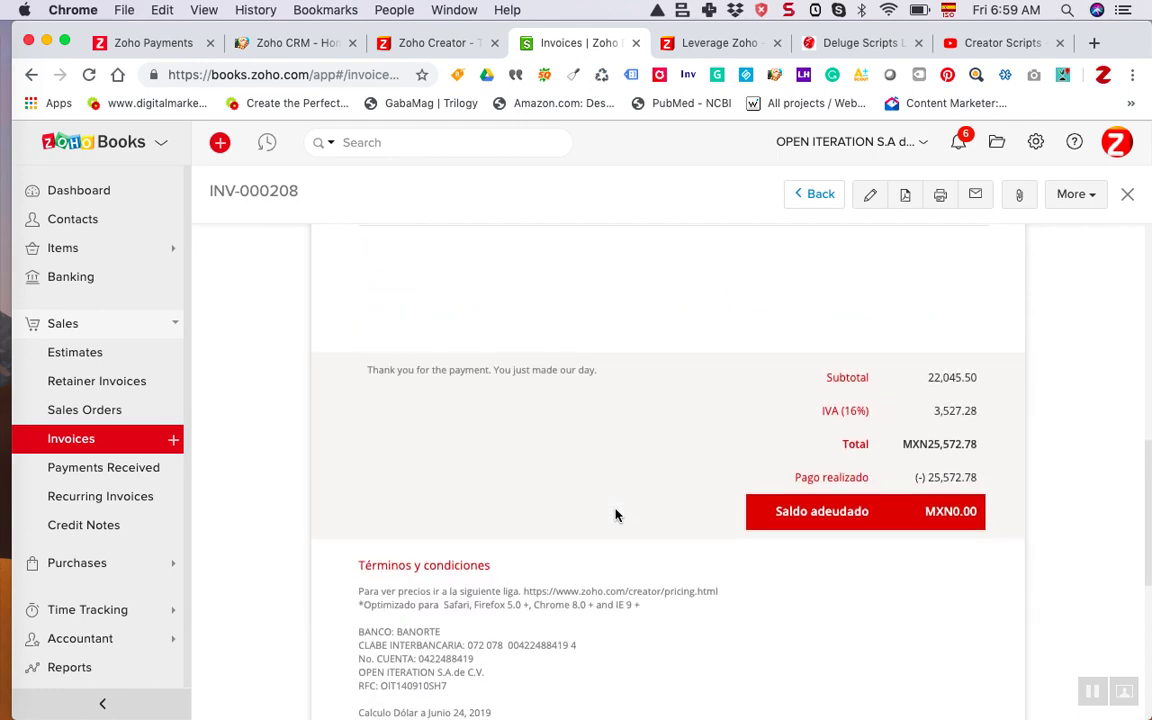
scroll(616, 514, "up", 1)
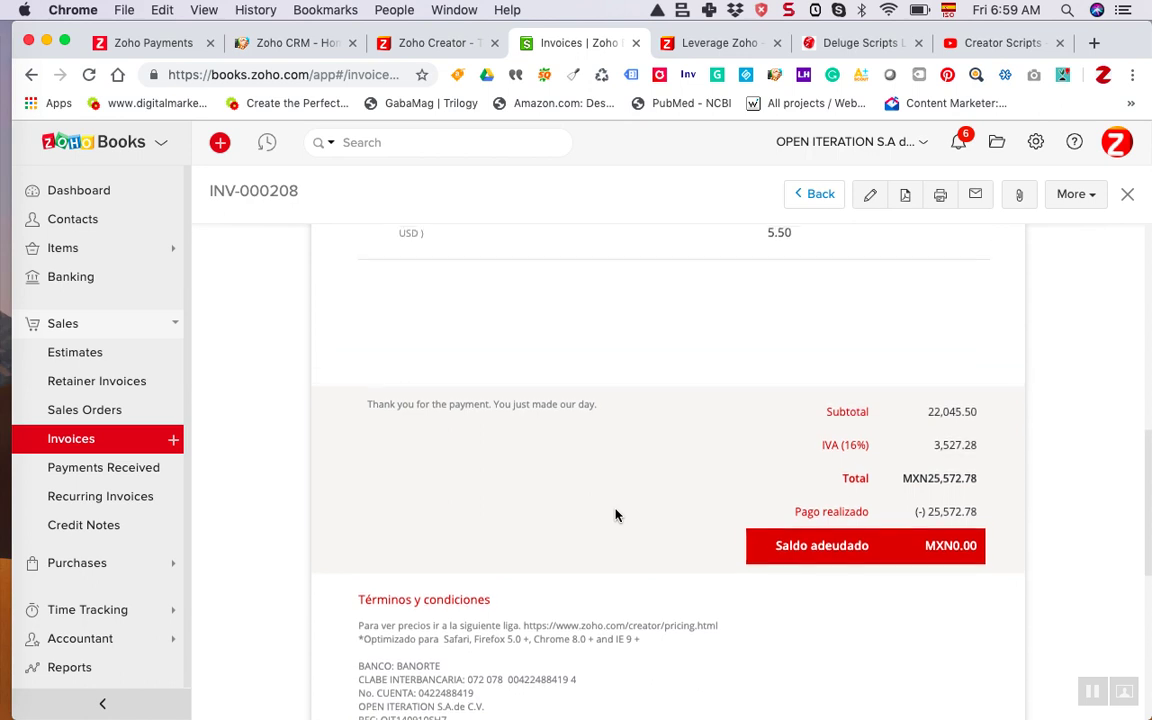
scroll(616, 514, "up", 4)
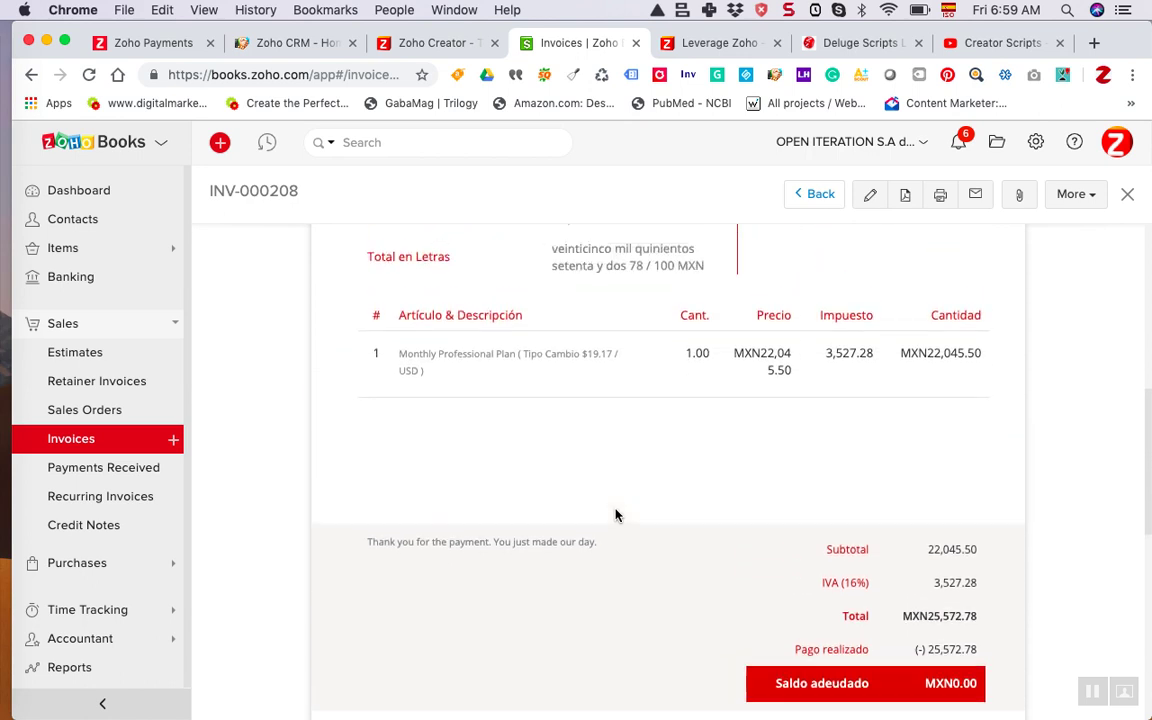
scroll(616, 514, "up", 2)
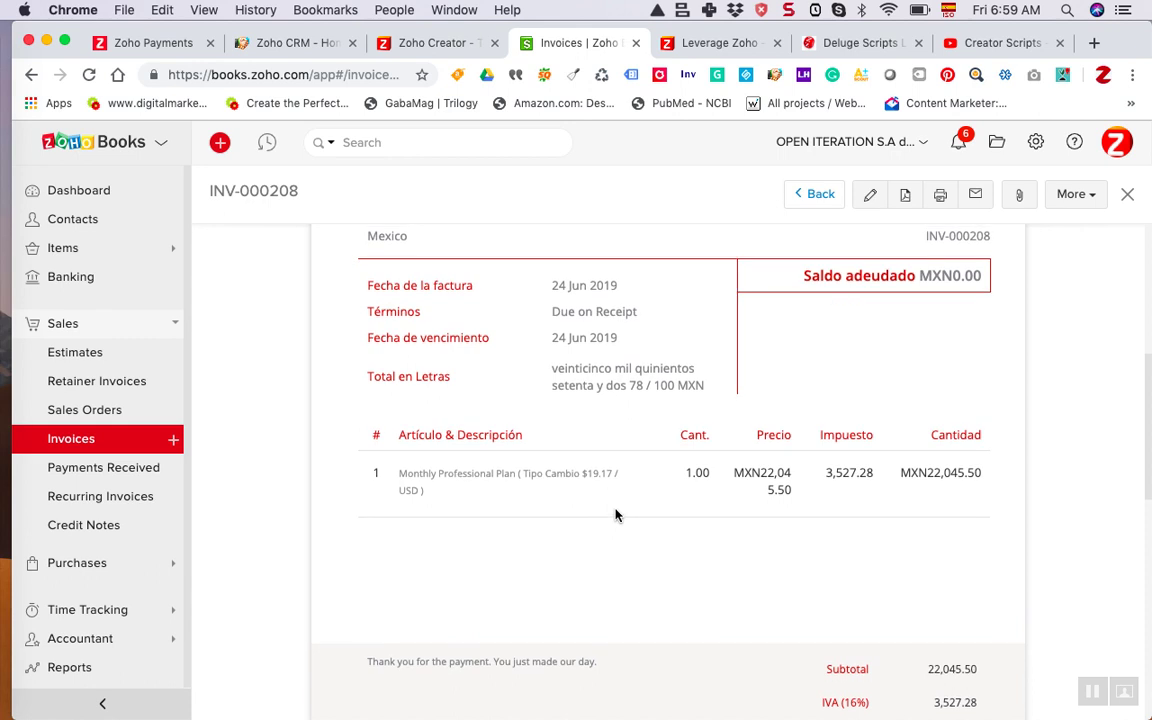